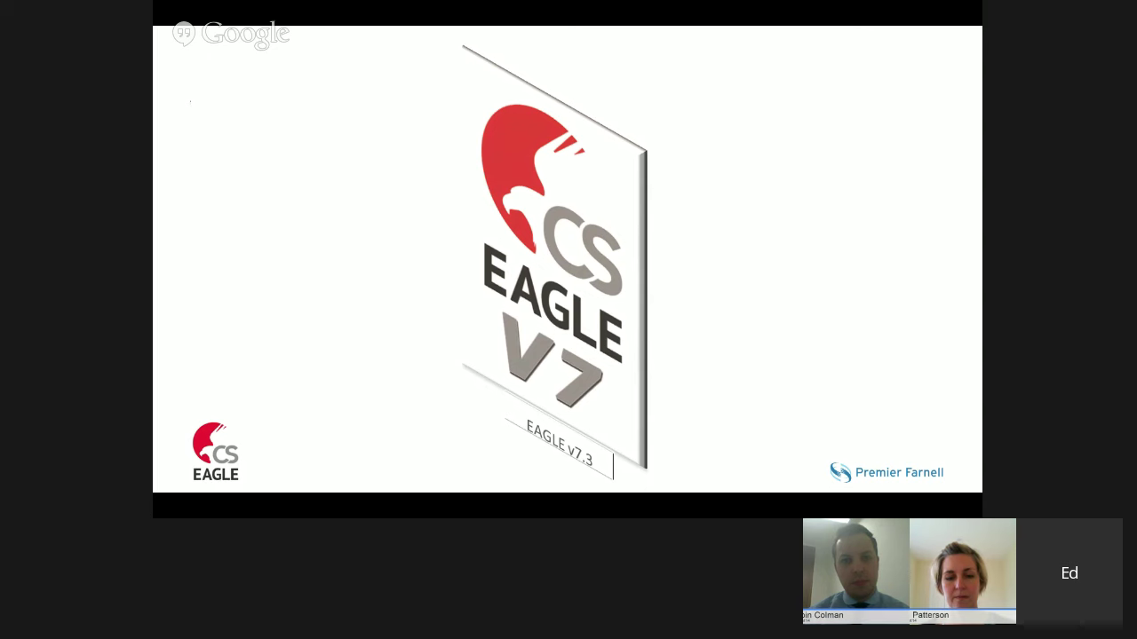
# - Advance from the title slide to the Agenda and then the EAGLE 7.3 Global Improvements slide
pyautogui.click(684, 221)
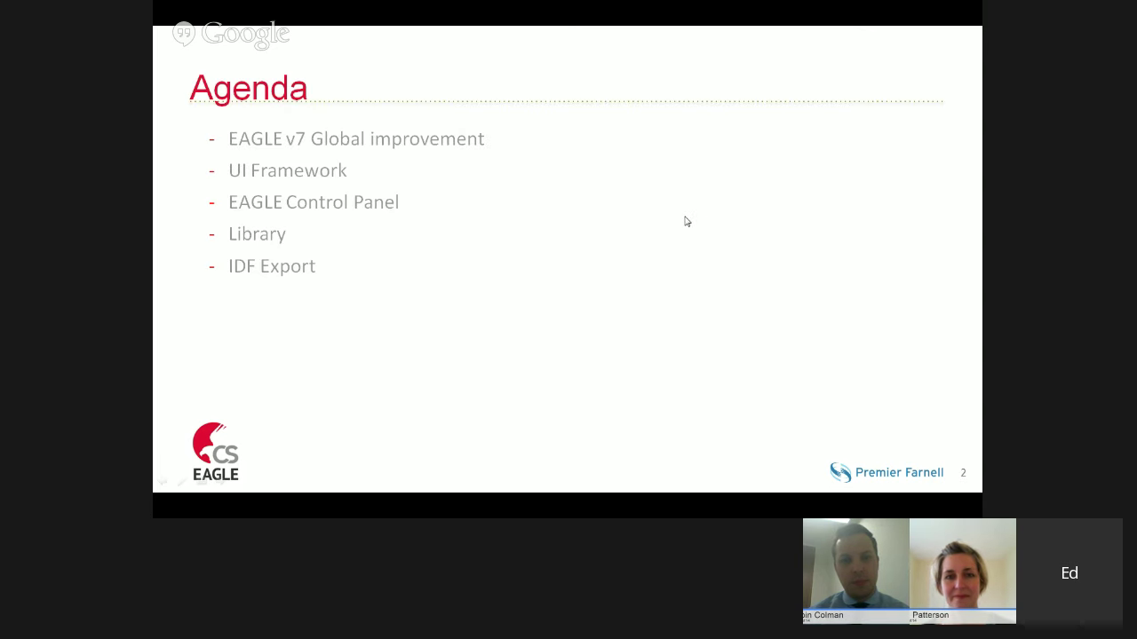
pyautogui.click(685, 221)
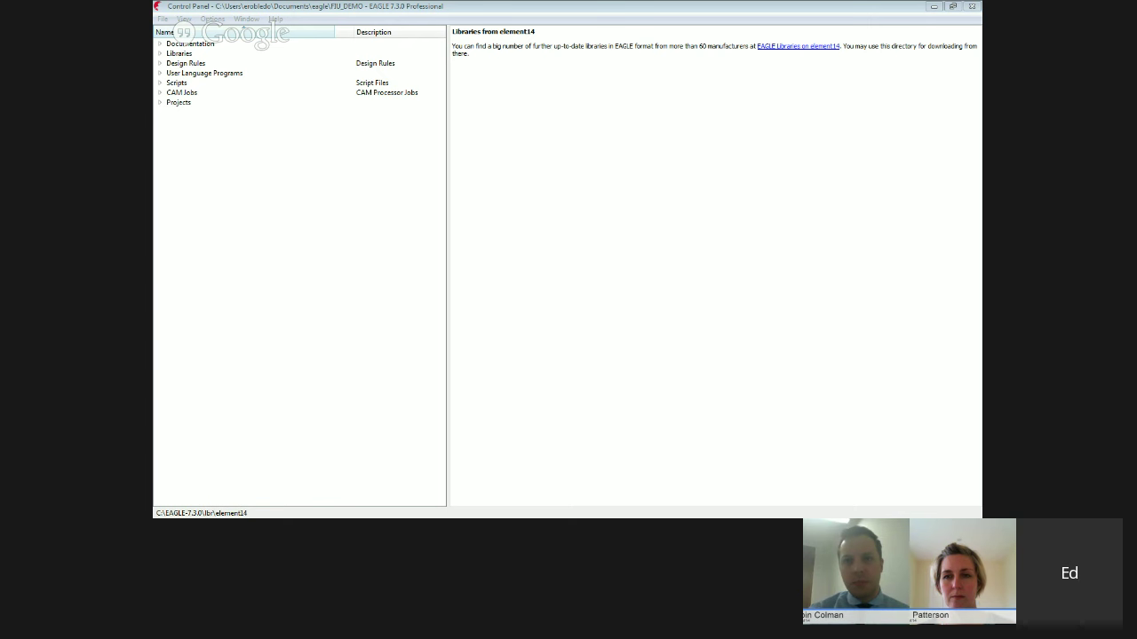
# - Expand the Control Panel's Documentation folder and select layer-setup_designrules.pdf
pyautogui.click(415, 8)
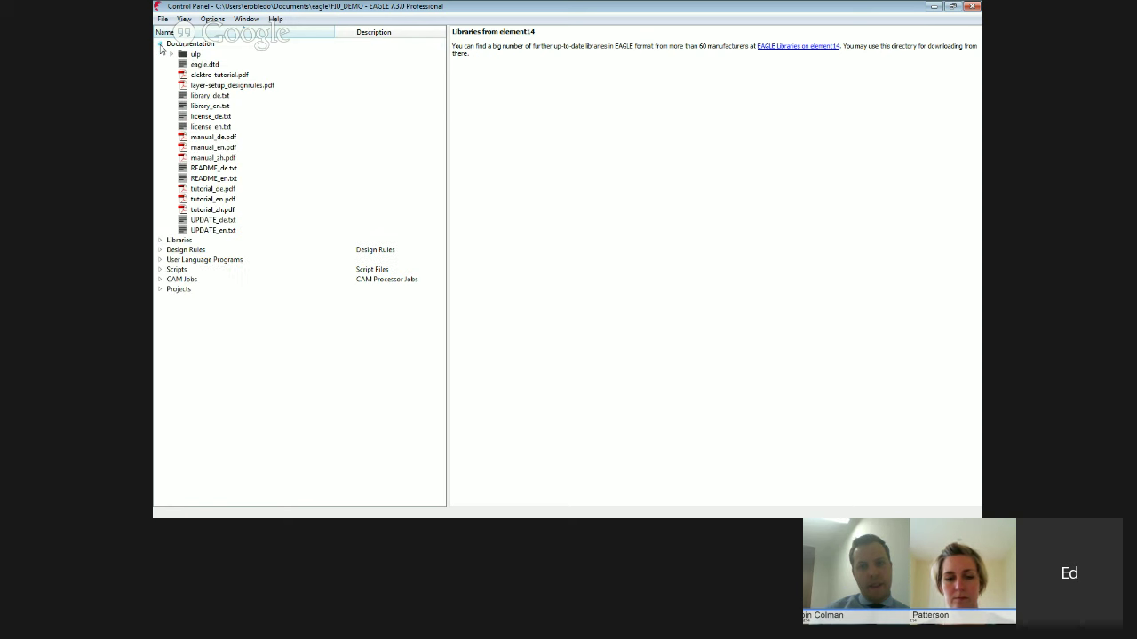
pyautogui.click(160, 44)
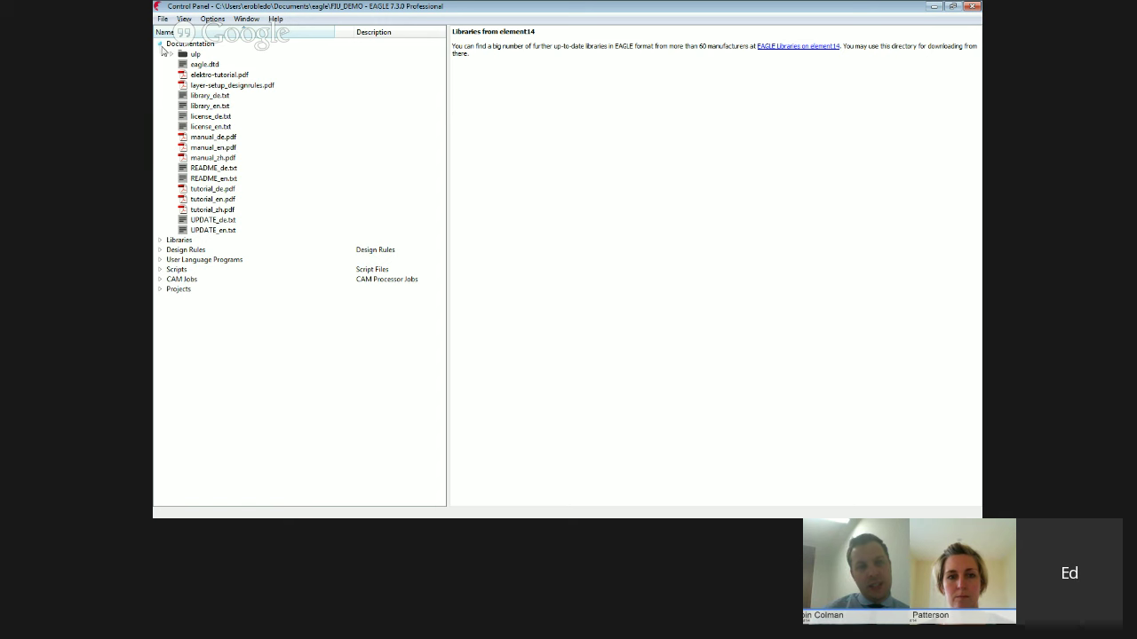
pyautogui.click(239, 86)
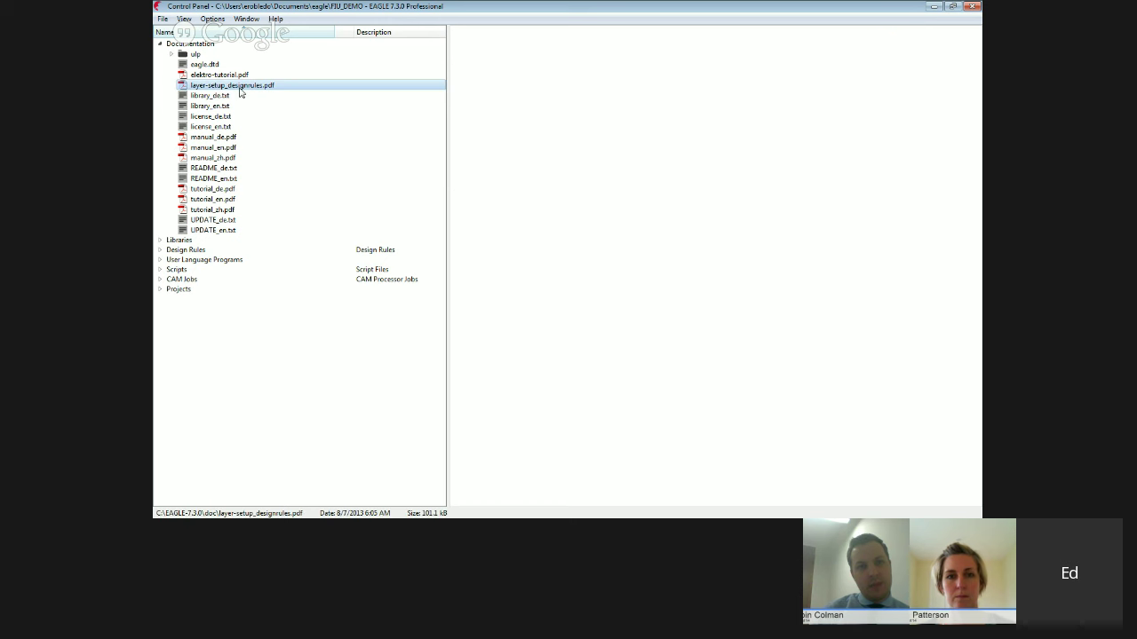
# - Collapse Documentation, expand Libraries > lbr, and show the element14 libraries description
pyautogui.click(171, 55)
pyautogui.click(160, 44)
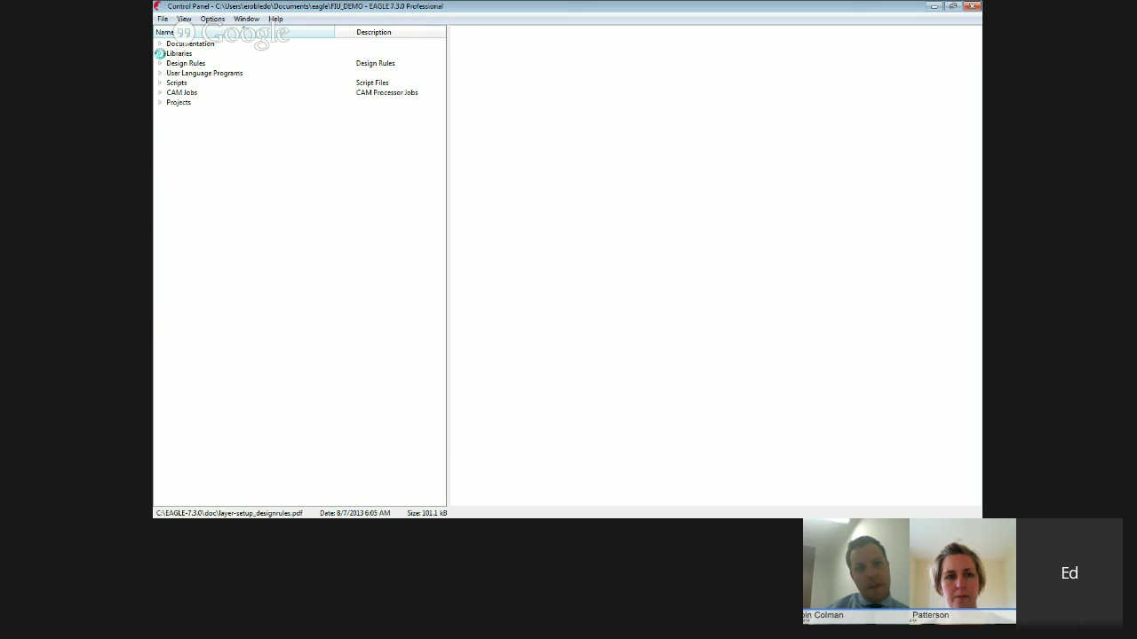
pyautogui.click(160, 54)
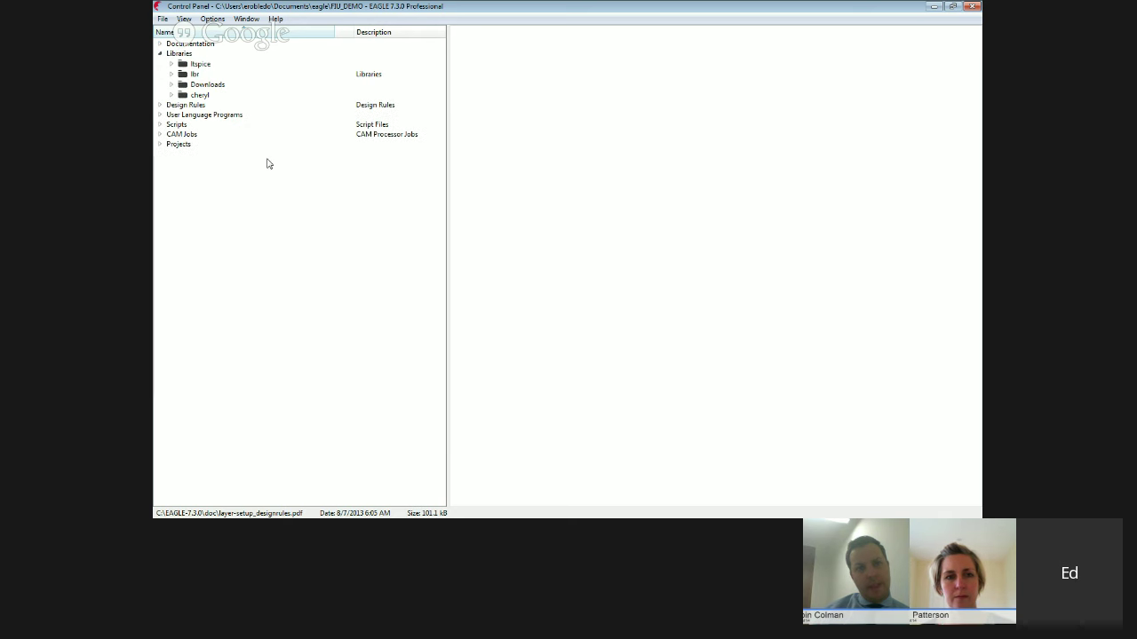
pyautogui.click(169, 73)
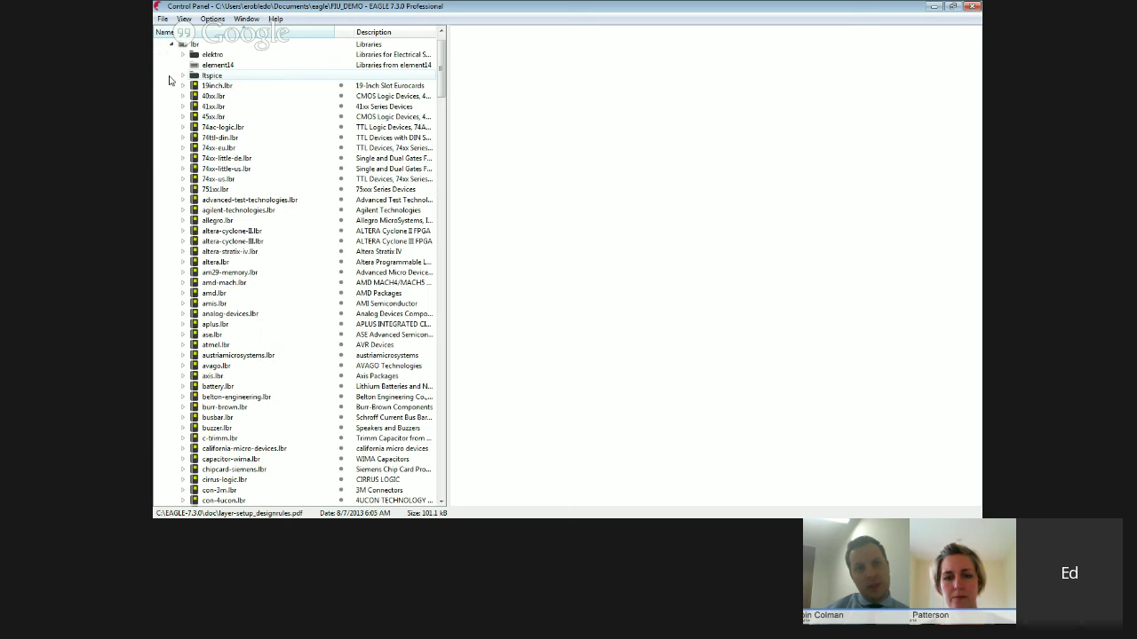
pyautogui.click(213, 77)
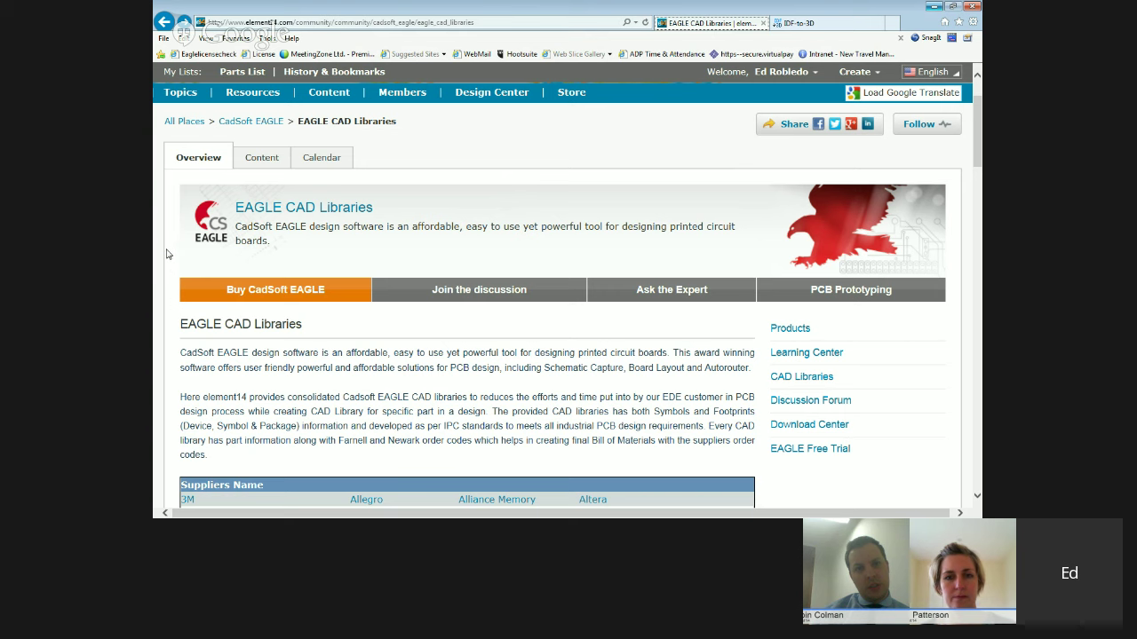
# - Scroll through the EAGLE CAD Libraries page's Suppliers table and recent libraries, then back up
pyautogui.scroll(-2, 388, 239)
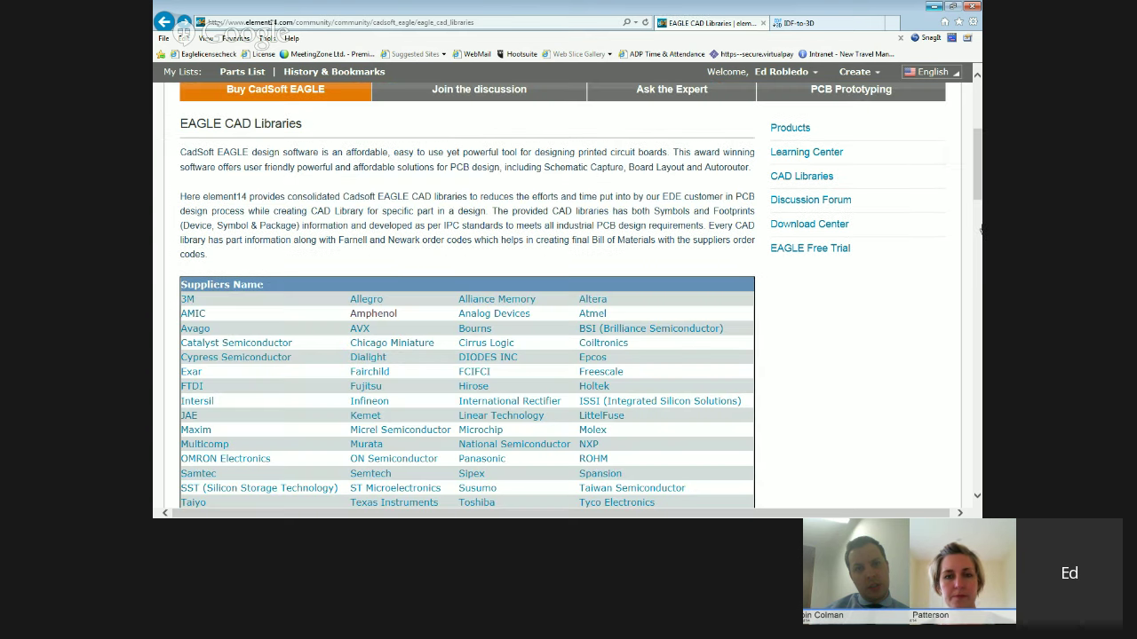
pyautogui.scroll(-1, 205, 375)
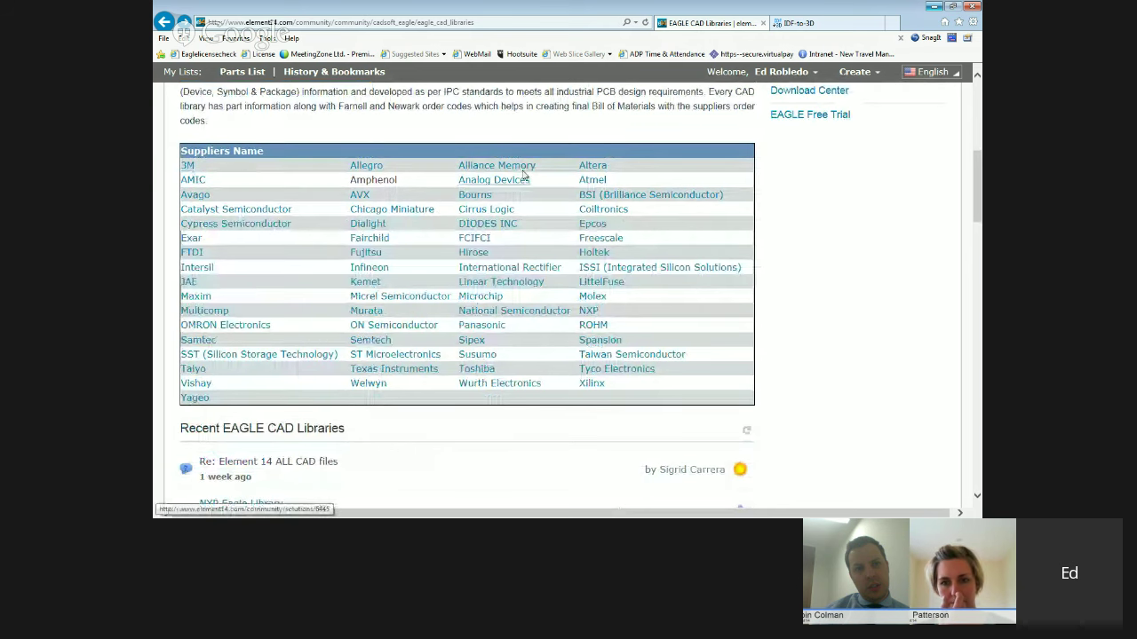
pyautogui.scroll(-1, 846, 195)
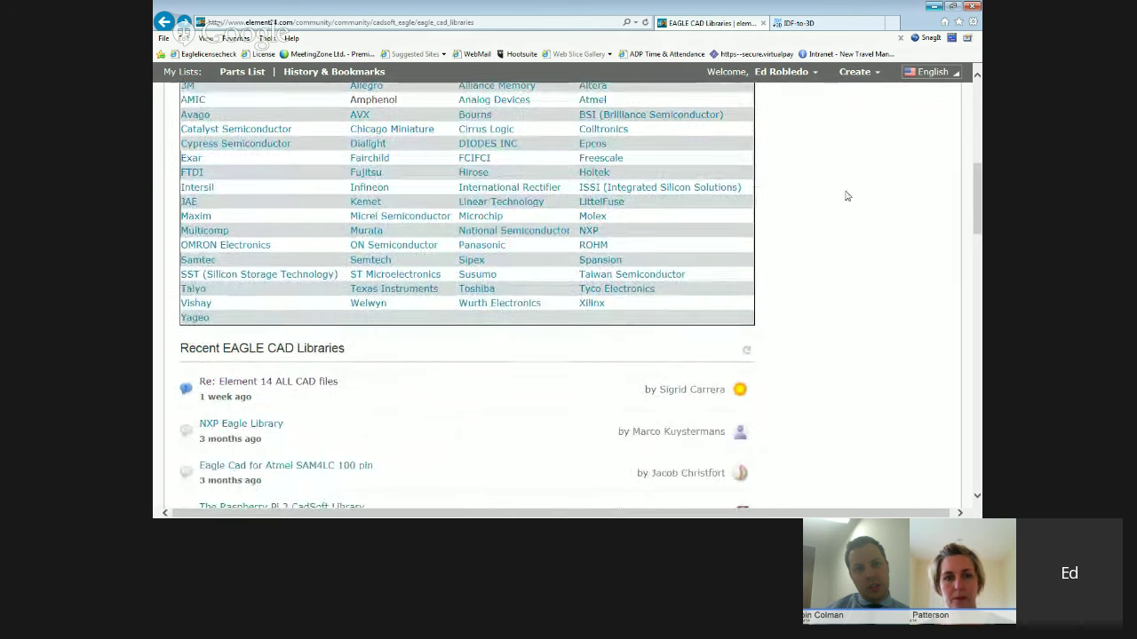
pyautogui.scroll(-4, 846, 195)
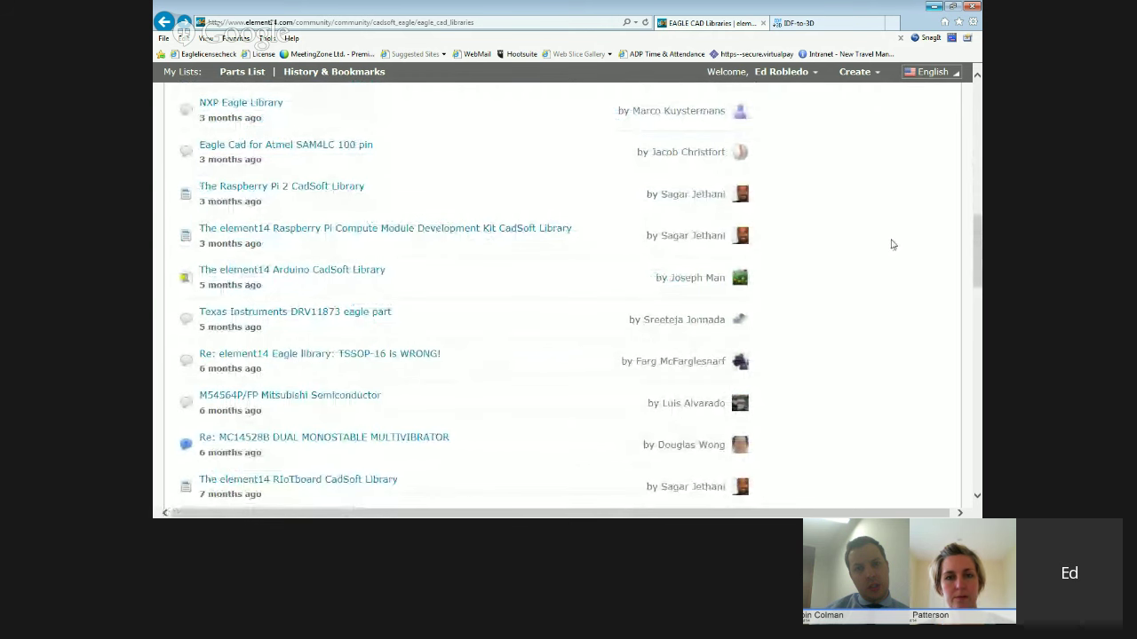
pyautogui.scroll(5, 892, 244)
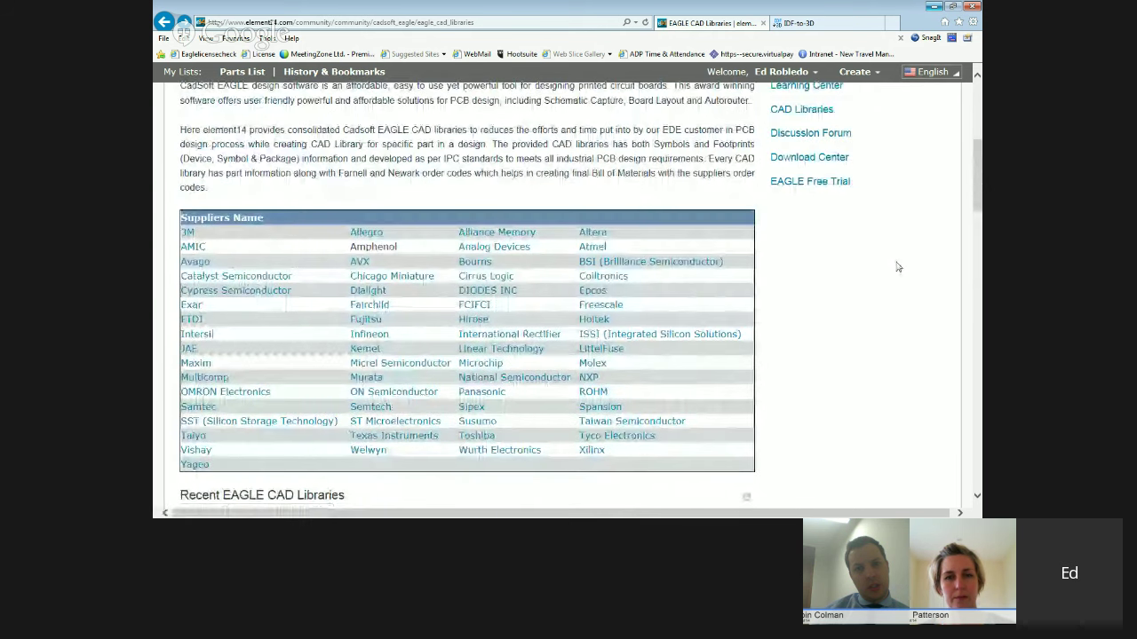
pyautogui.scroll(4, 897, 266)
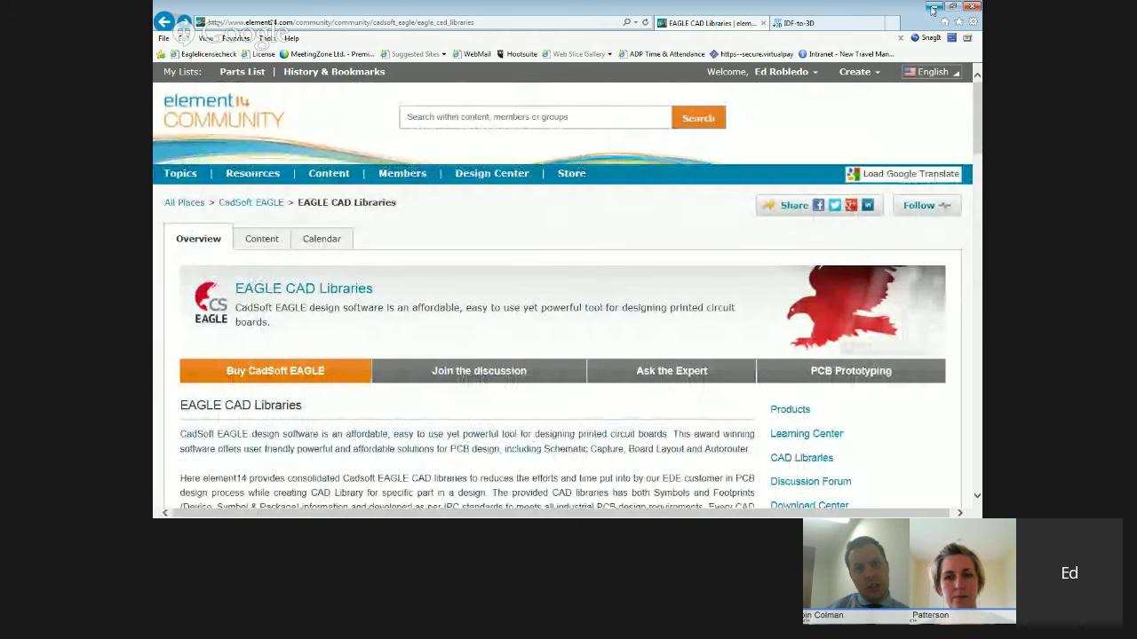
# - Return to EAGLE and preview the 74*00 quad NAND gate from 74xx-us.lbr
pyautogui.click(932, 7)
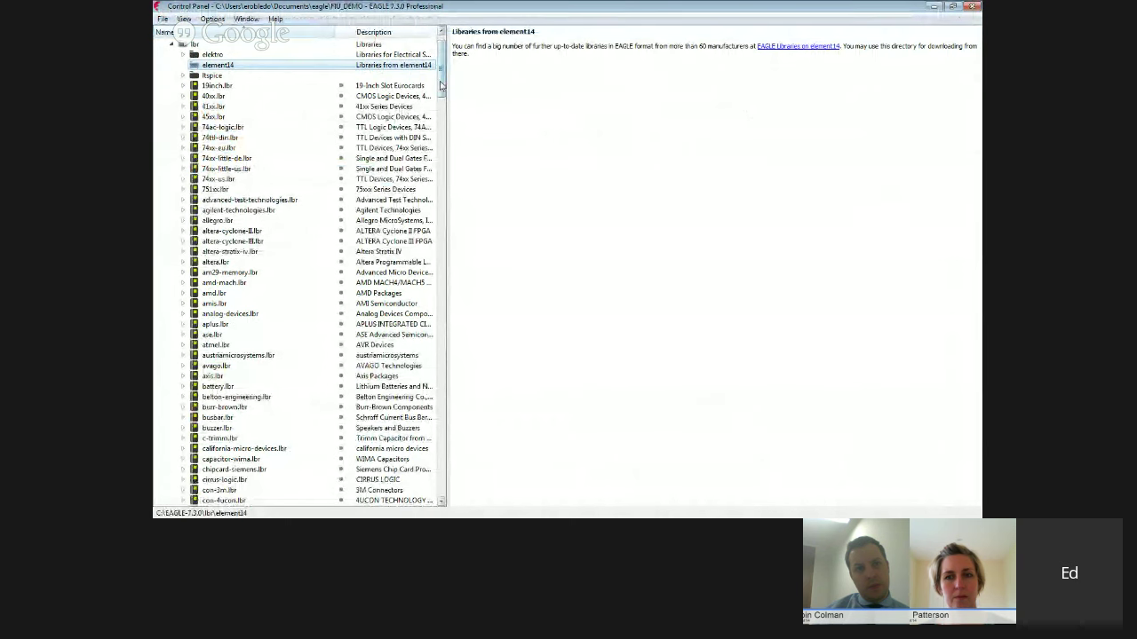
pyautogui.scroll(-1, 441, 87)
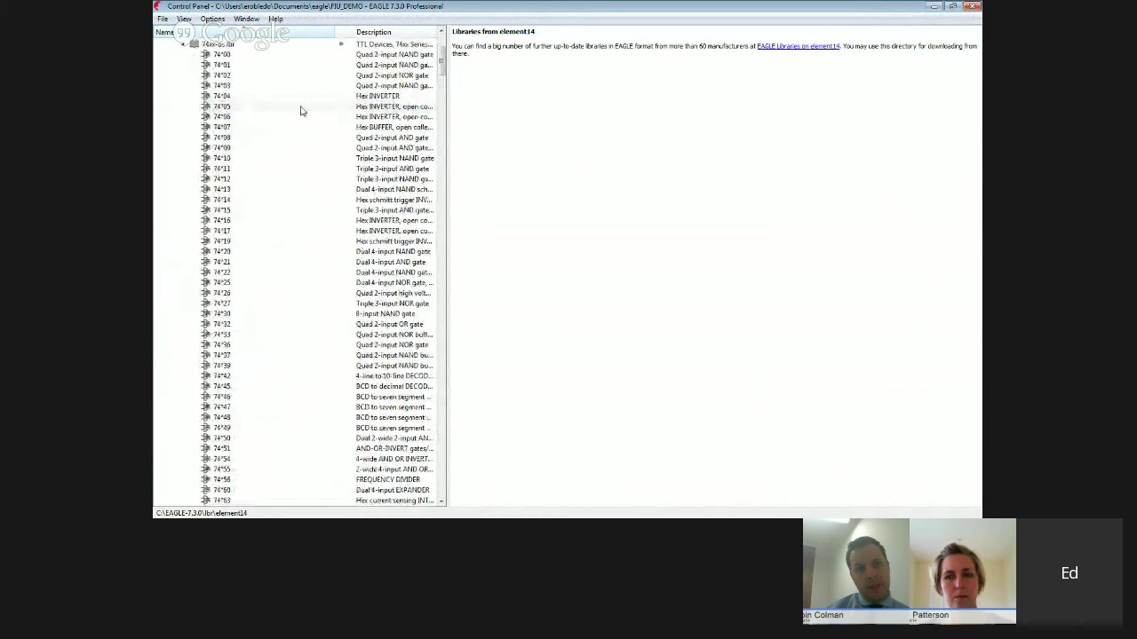
pyautogui.click(229, 55)
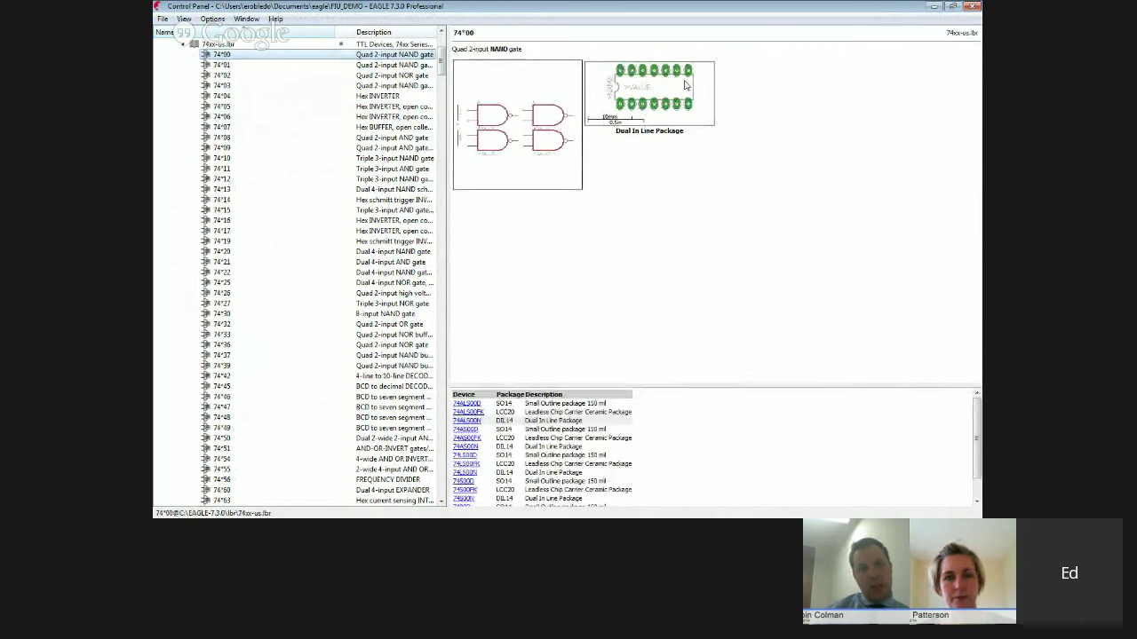
# - Compare the 74*00 leadless chip carrier, dual in-line and small outline packages, enlarging the device table
pyautogui.click(472, 413)
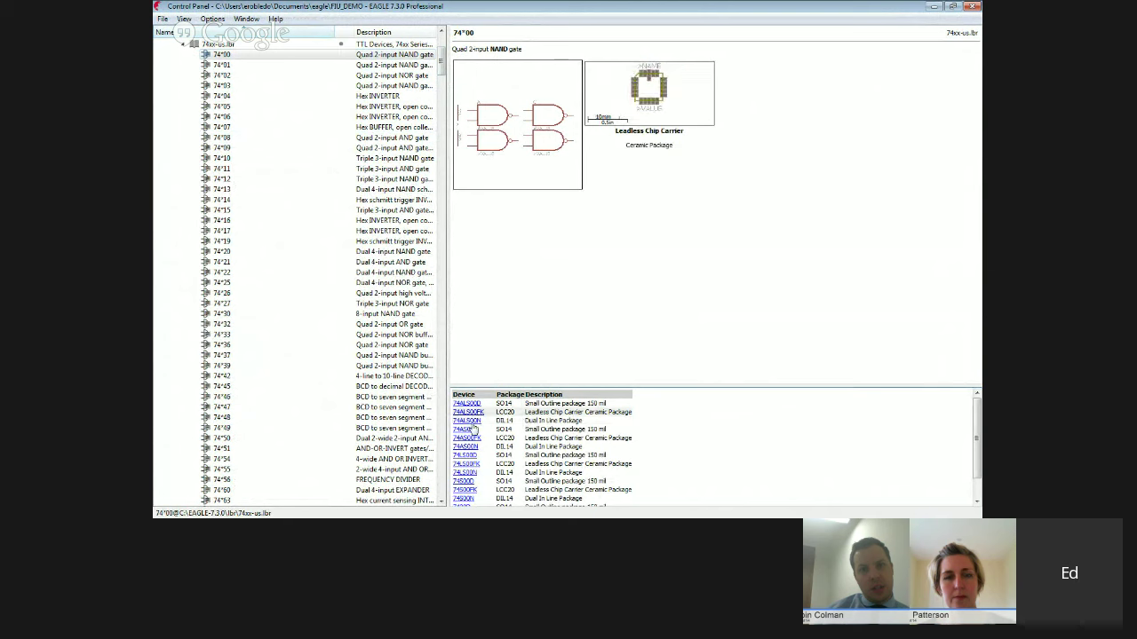
pyautogui.click(472, 423)
pyautogui.click(469, 430)
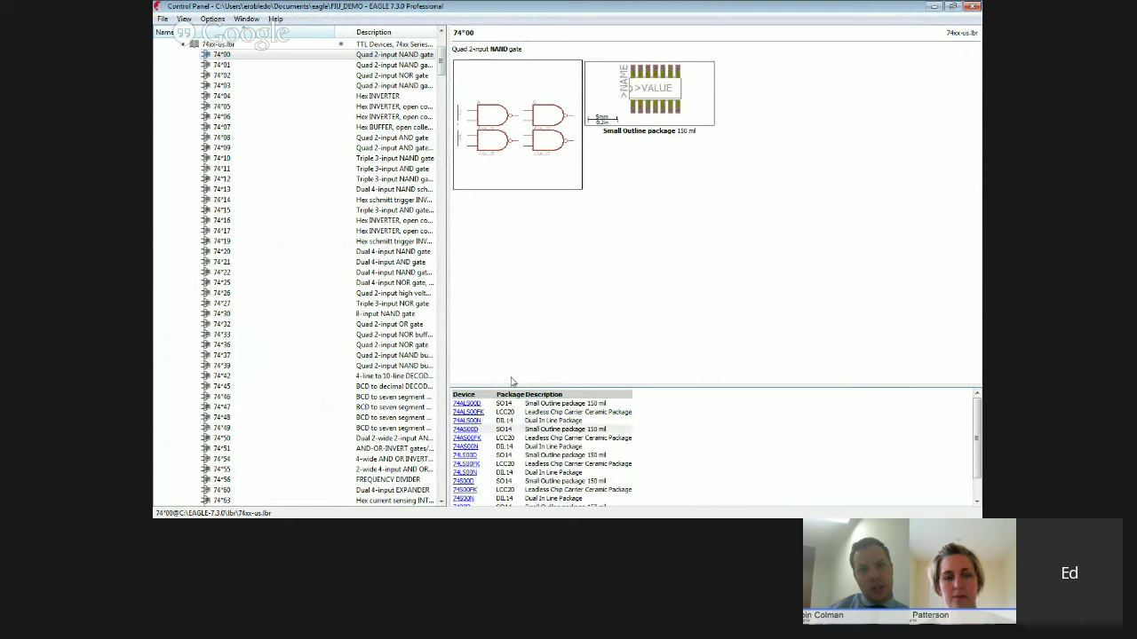
pyautogui.moveTo(512, 388); pyautogui.dragTo(515, 234)
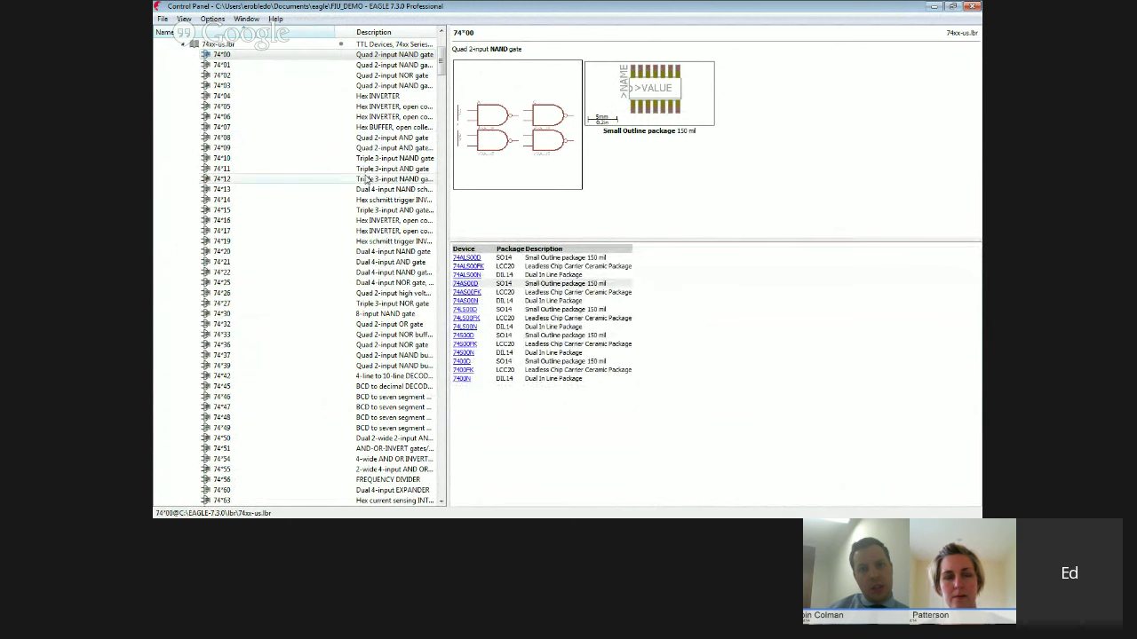
pyautogui.moveTo(442, 69); pyautogui.dragTo(461, 274)
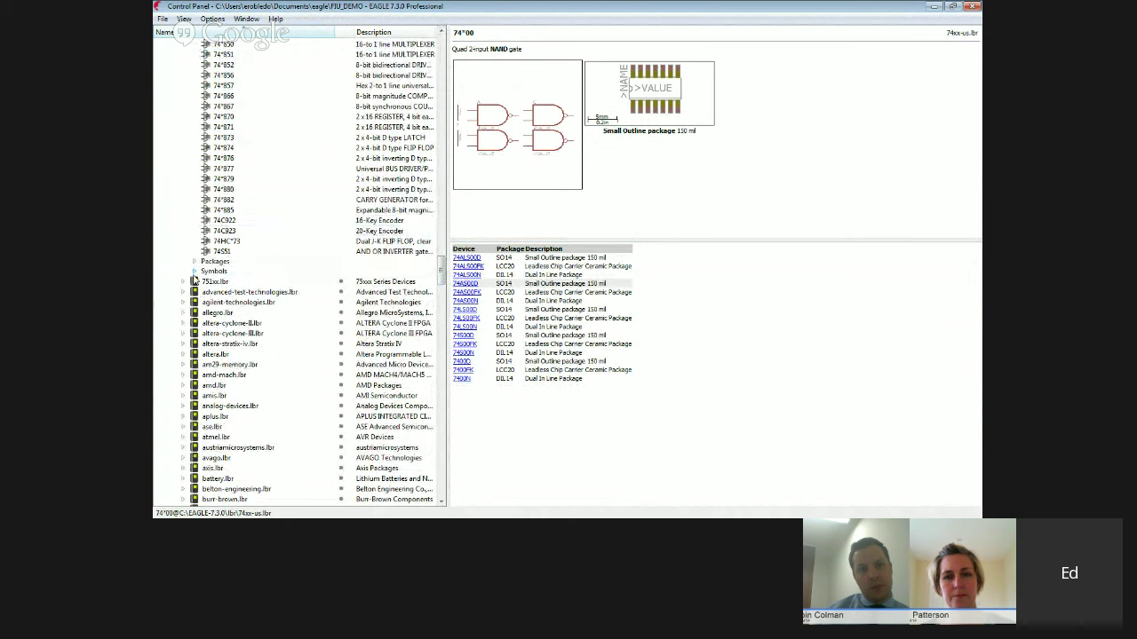
# - Expand Symbols and preview 2PWR3GND, 74S51, 74LS51 and the 74HC73 flip-flop symbol
pyautogui.click(194, 272)
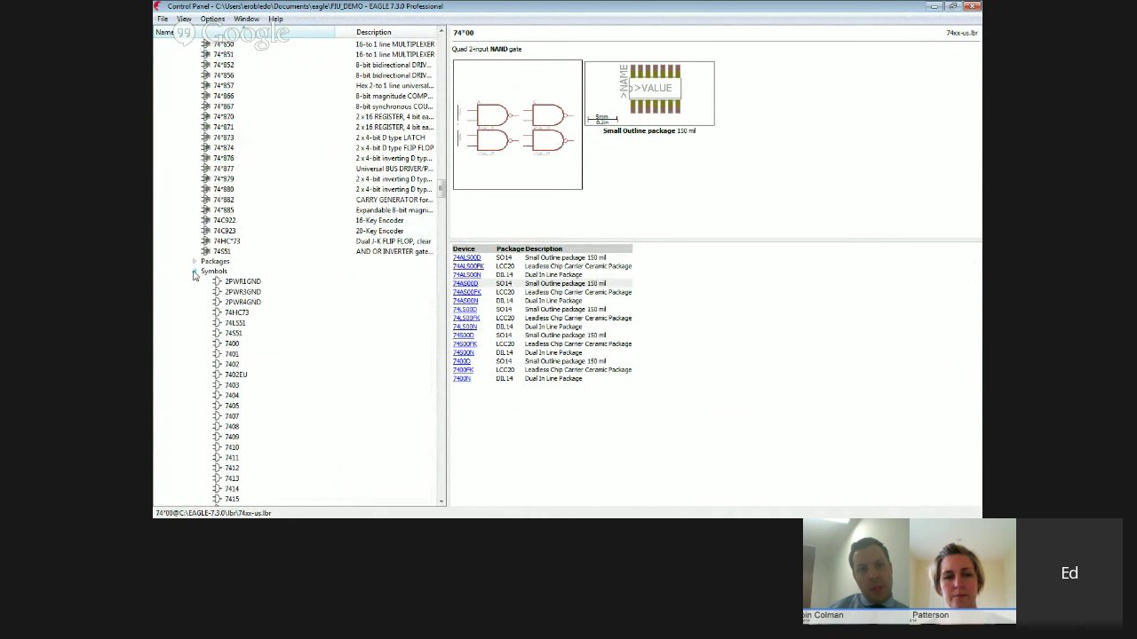
pyautogui.click(258, 291)
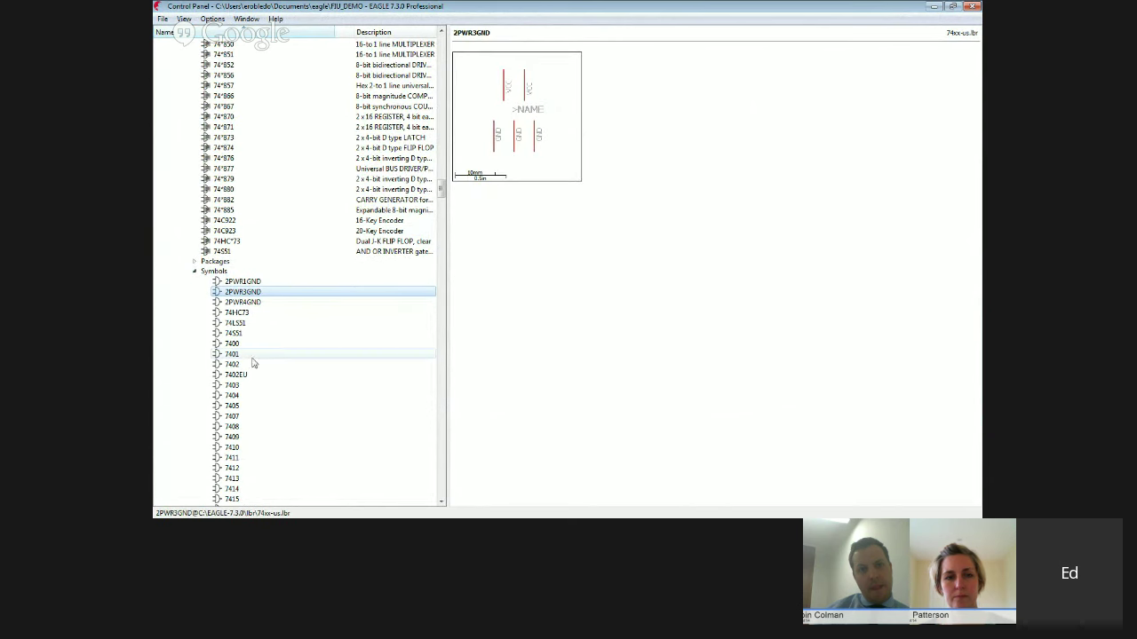
pyautogui.click(233, 334)
pyautogui.click(236, 323)
pyautogui.click(240, 313)
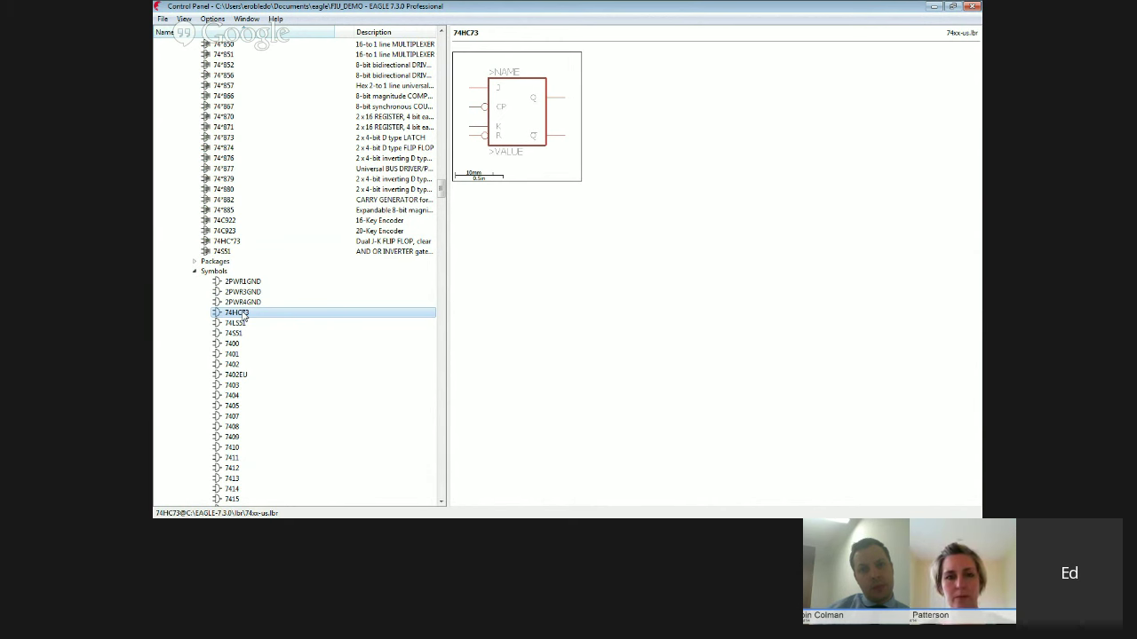
# - Collapse the Symbols list and scroll back up the device list
pyautogui.click(195, 273)
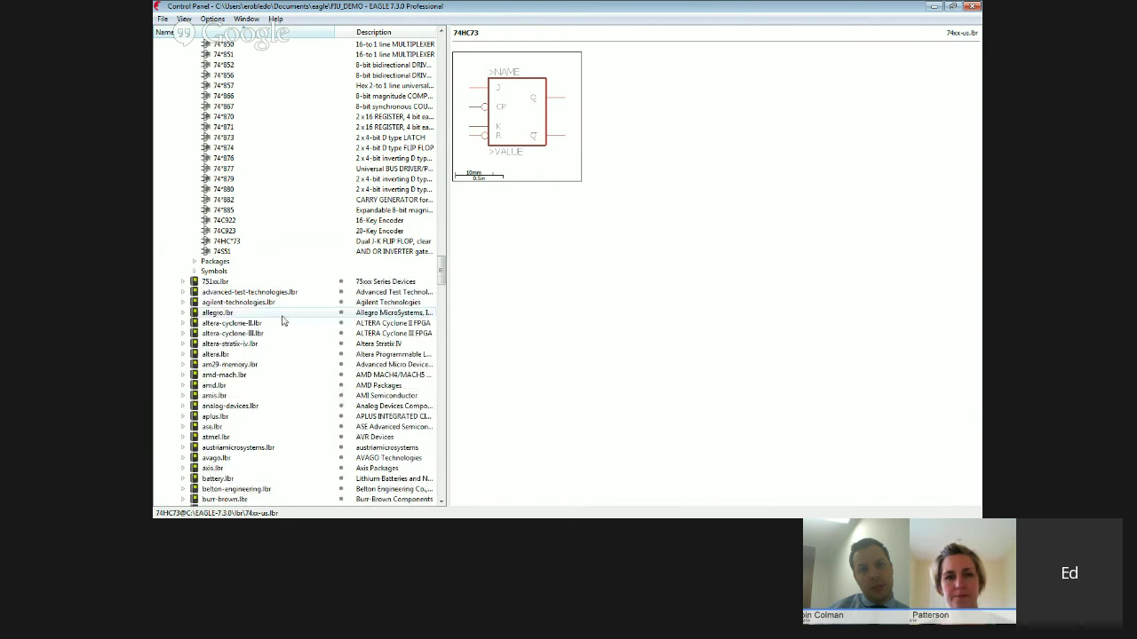
pyautogui.scroll(15, 284, 320)
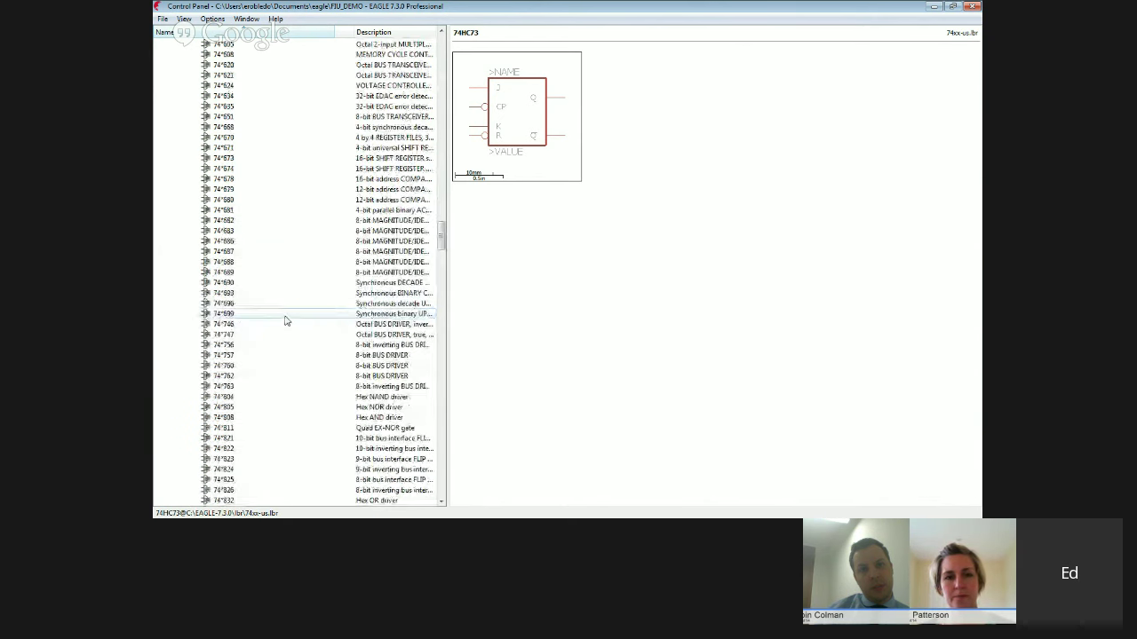
pyautogui.scroll(20, 286, 321)
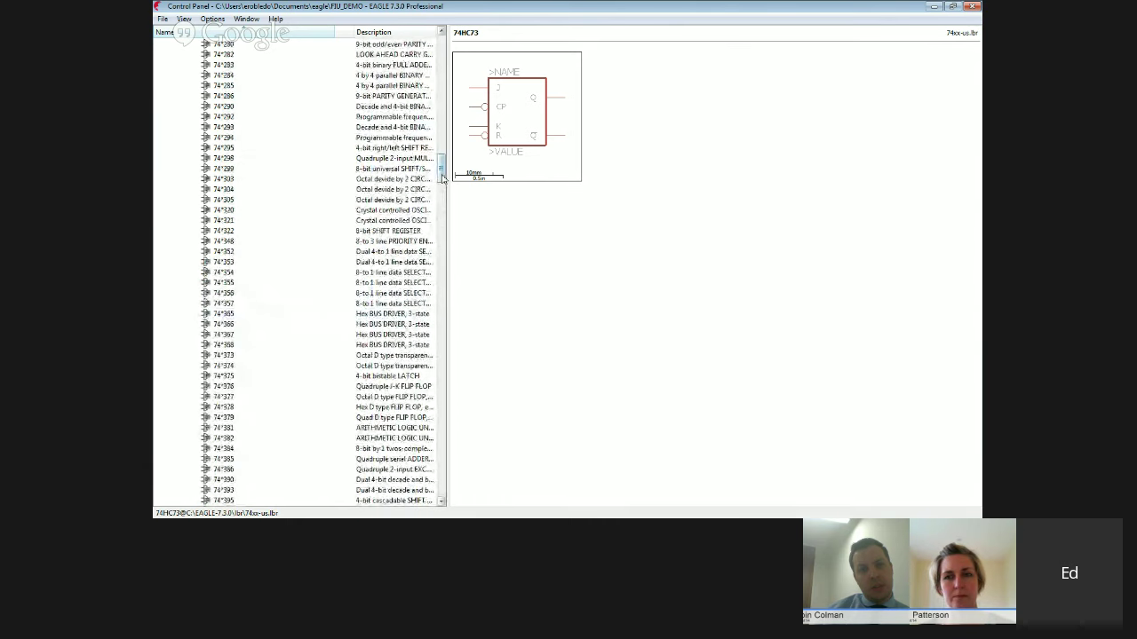
pyautogui.moveTo(443, 178); pyautogui.dragTo(437, 53)
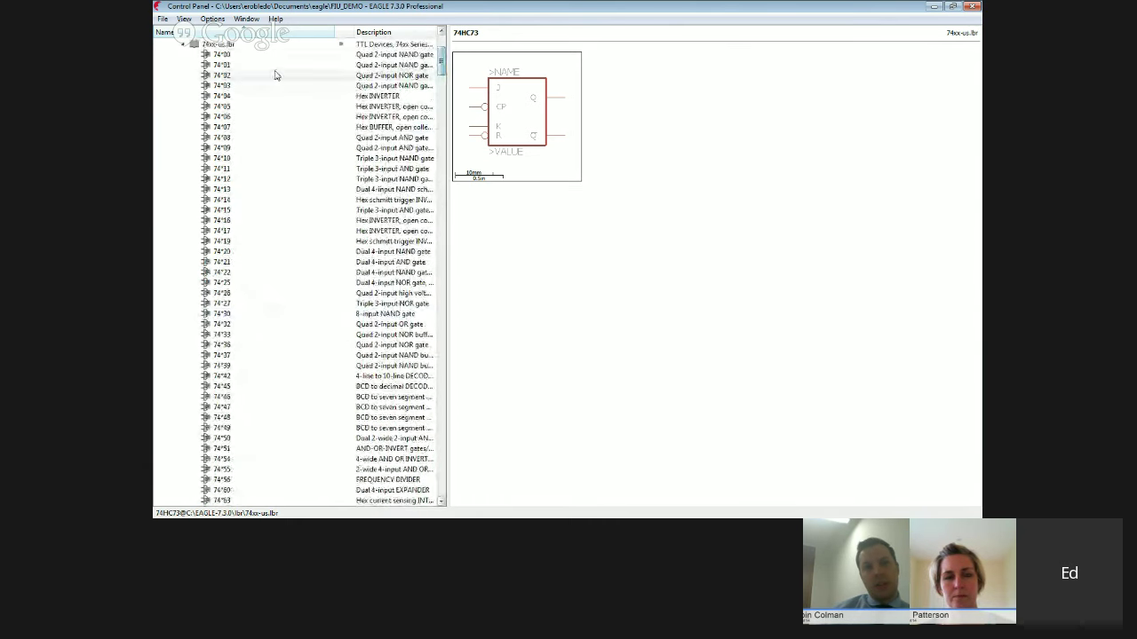
# - Preview 74*03 and its action menu, then preview the 74*09 quad AND gate
pyautogui.click(218, 86)
pyautogui.rightClick(230, 89)
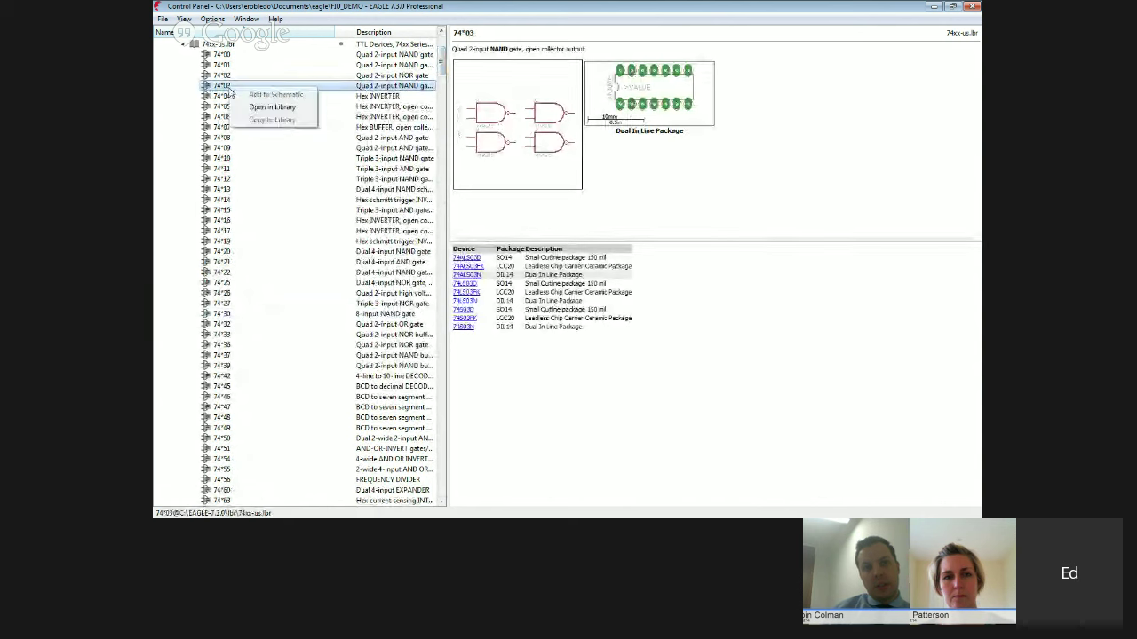
pyautogui.click(284, 147)
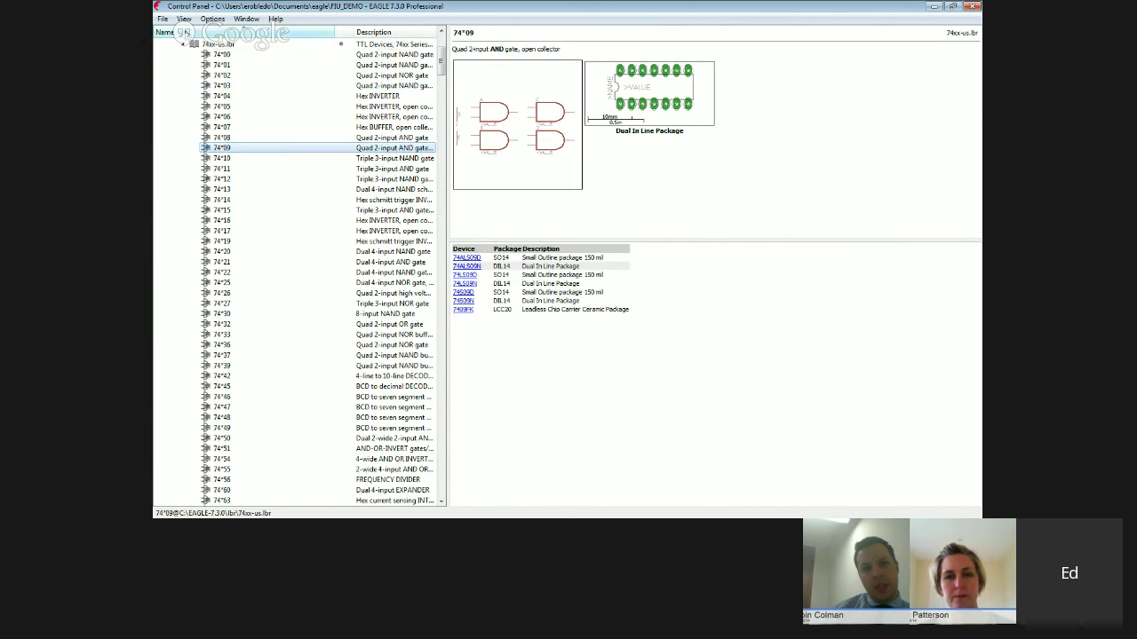
# - Create a new empty library and arrange its window beside the restored Control Panel
pyautogui.click(162, 19)
pyautogui.moveTo(178, 33)
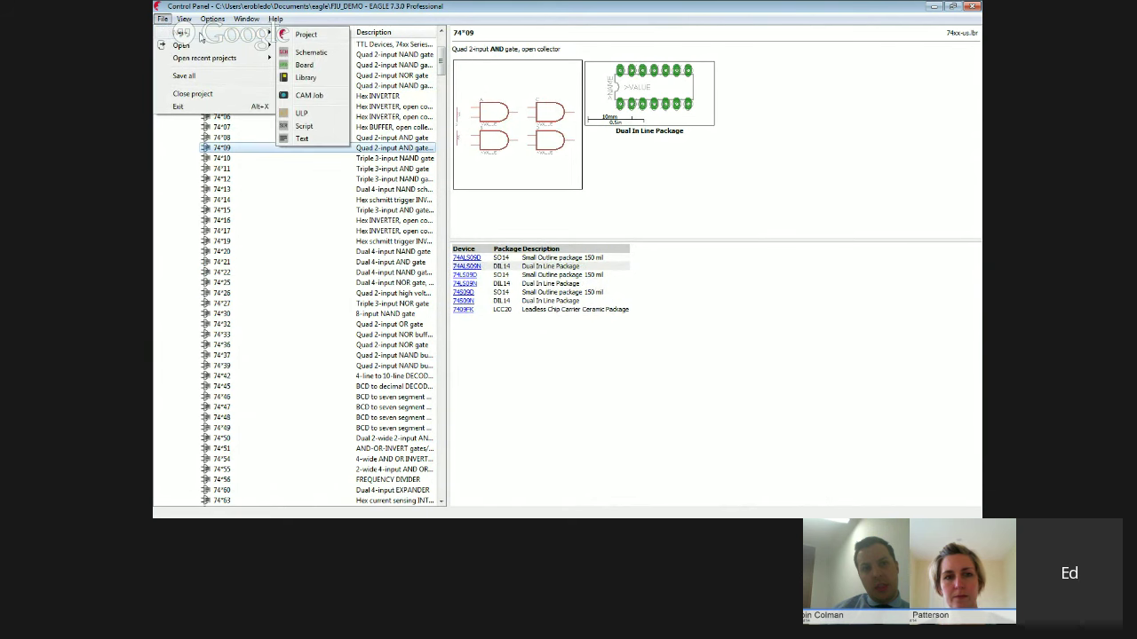
pyautogui.click(306, 78)
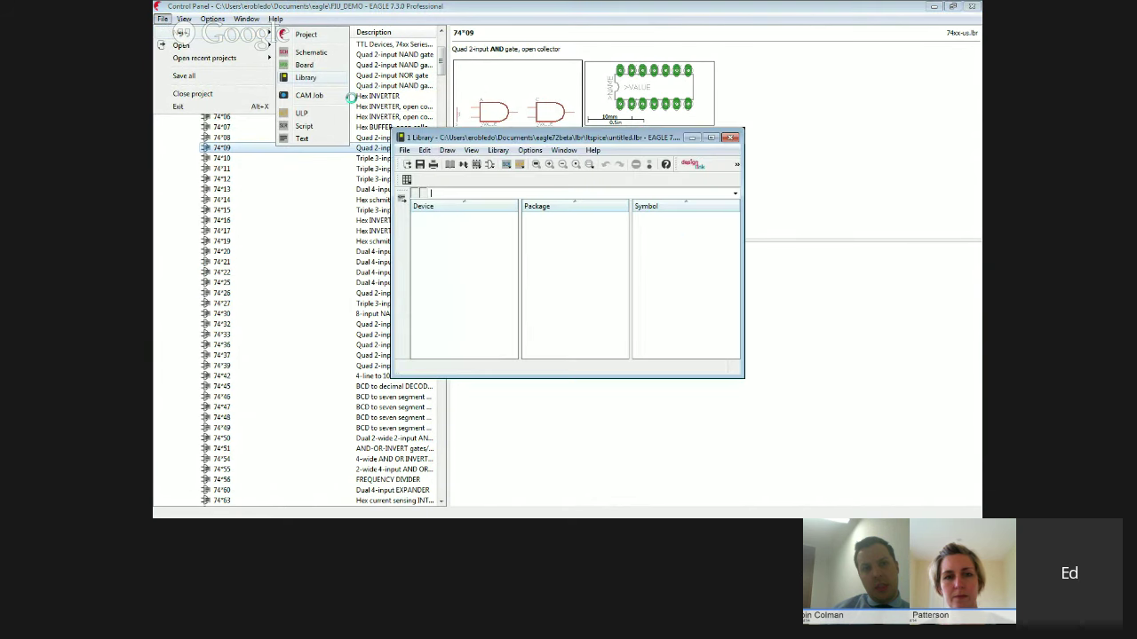
pyautogui.click(952, 8)
pyautogui.moveTo(622, 26); pyautogui.dragTo(628, 198)
pyautogui.moveTo(563, 136); pyautogui.dragTo(764, 40)
pyautogui.moveTo(544, 194); pyautogui.dragTo(422, 43)
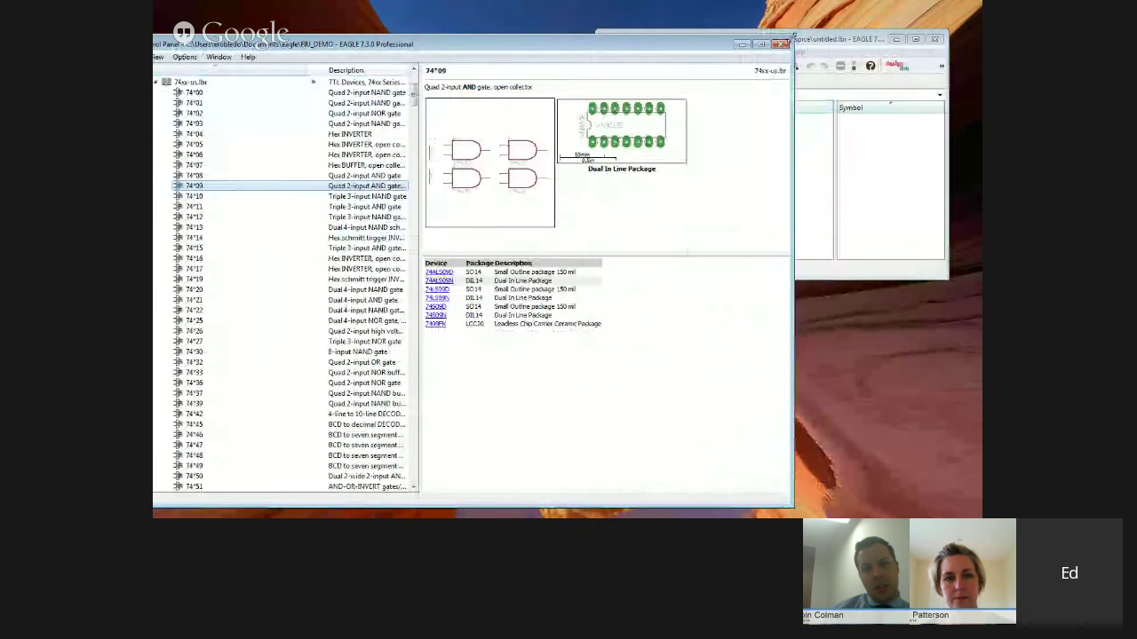
pyautogui.moveTo(793, 37); pyautogui.dragTo(833, 59)
# - Copy 74*09 into the new library, then close that library without saving
pyautogui.click(199, 187)
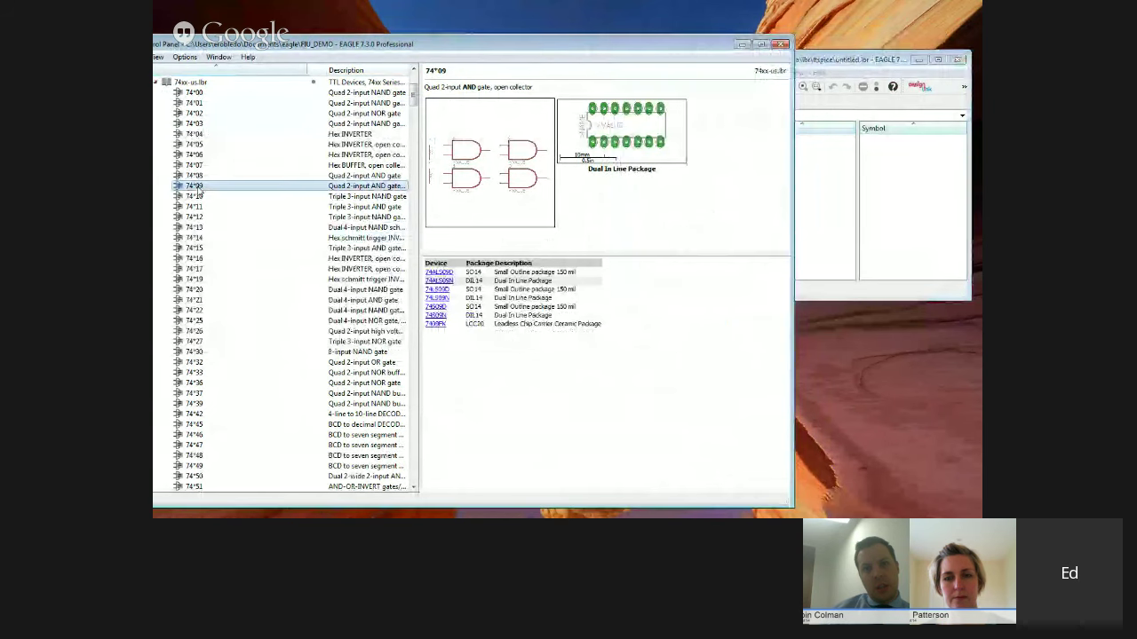
pyautogui.rightClick(200, 189)
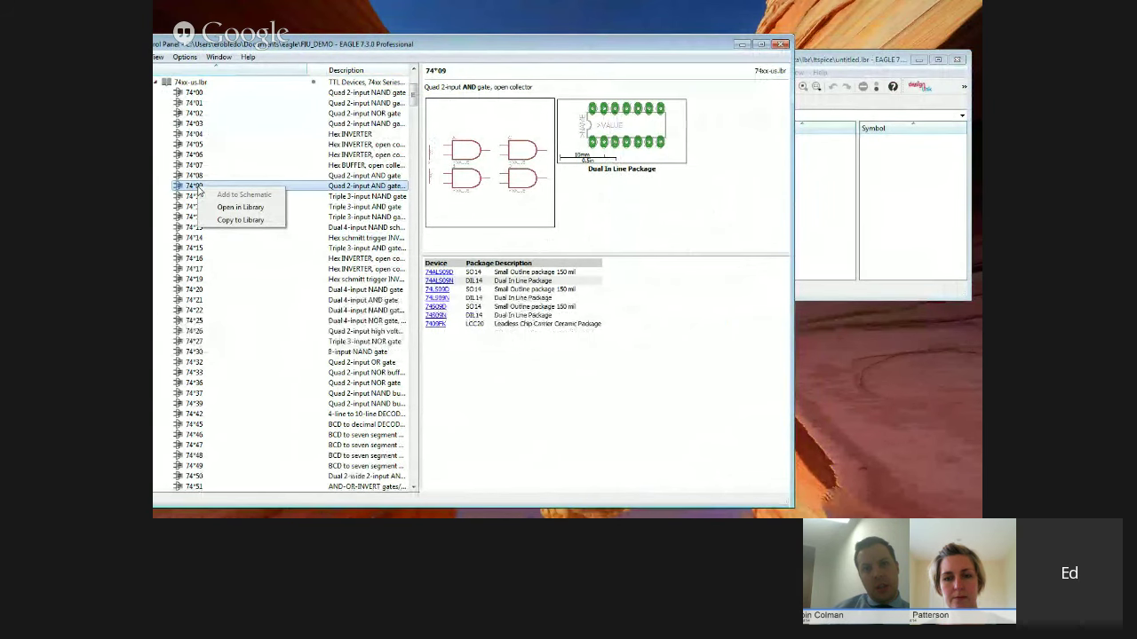
pyautogui.click(240, 220)
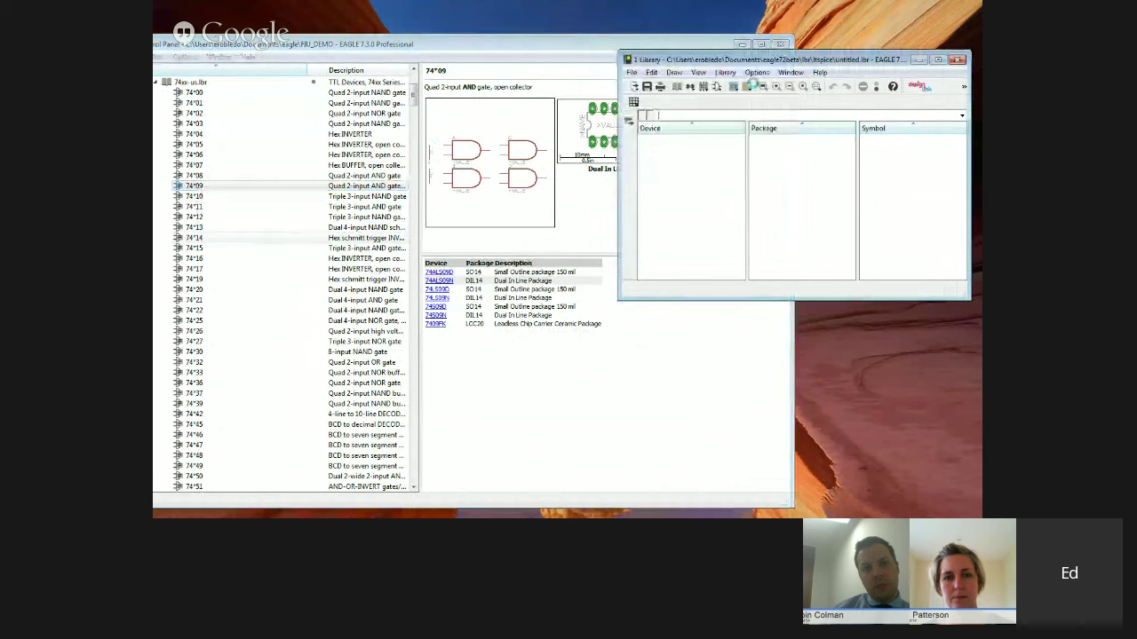
pyautogui.moveTo(839, 63); pyautogui.dragTo(512, 68)
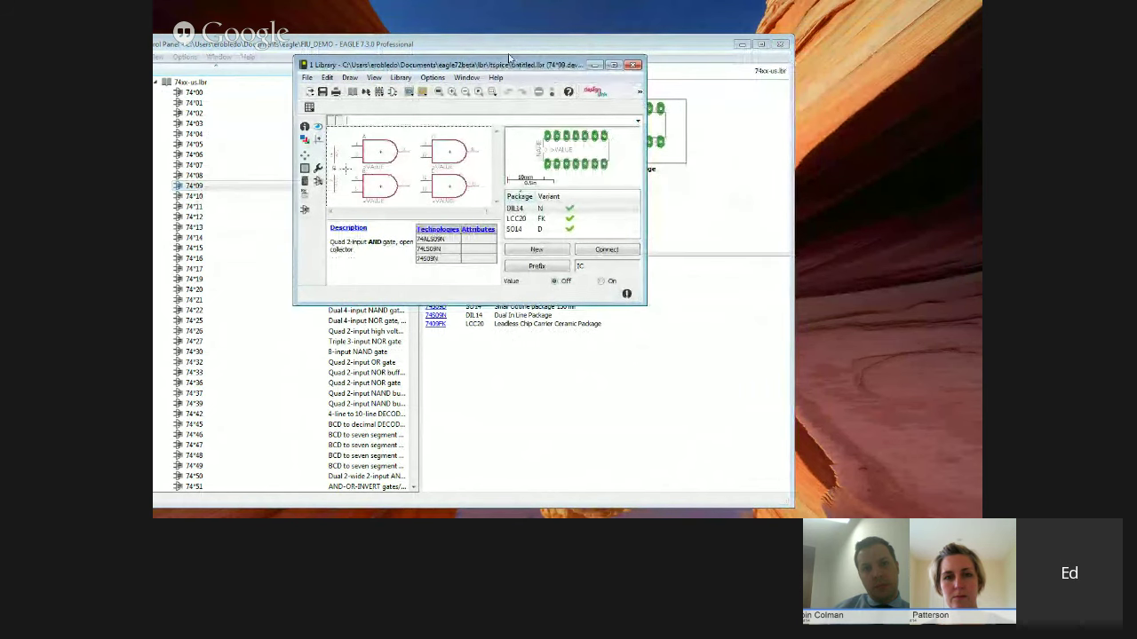
pyautogui.click(634, 65)
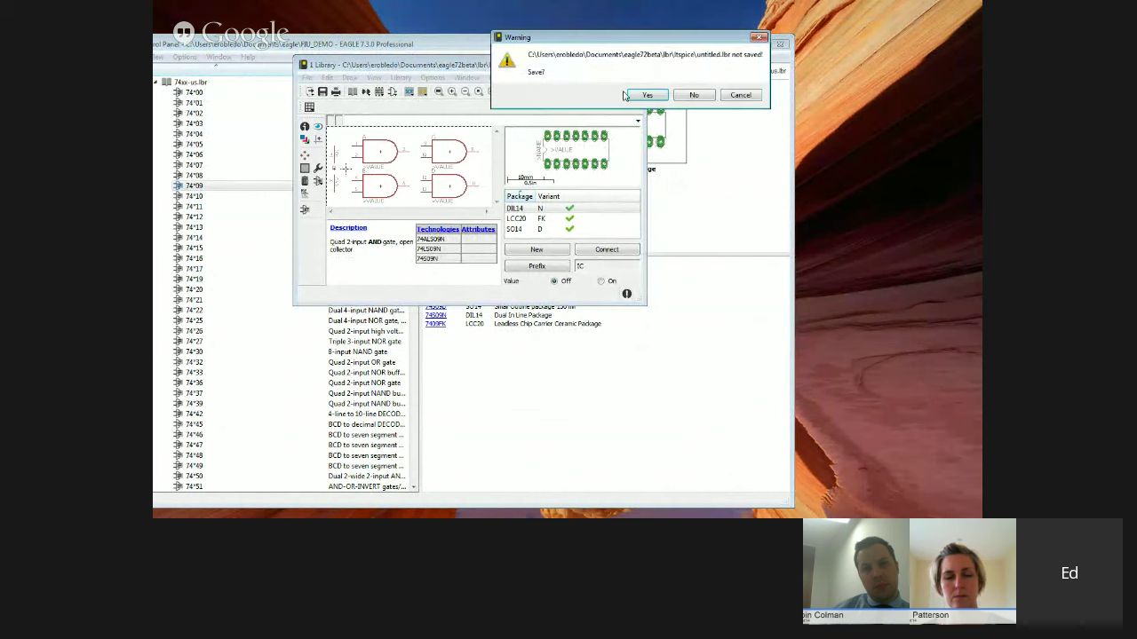
pyautogui.click(695, 96)
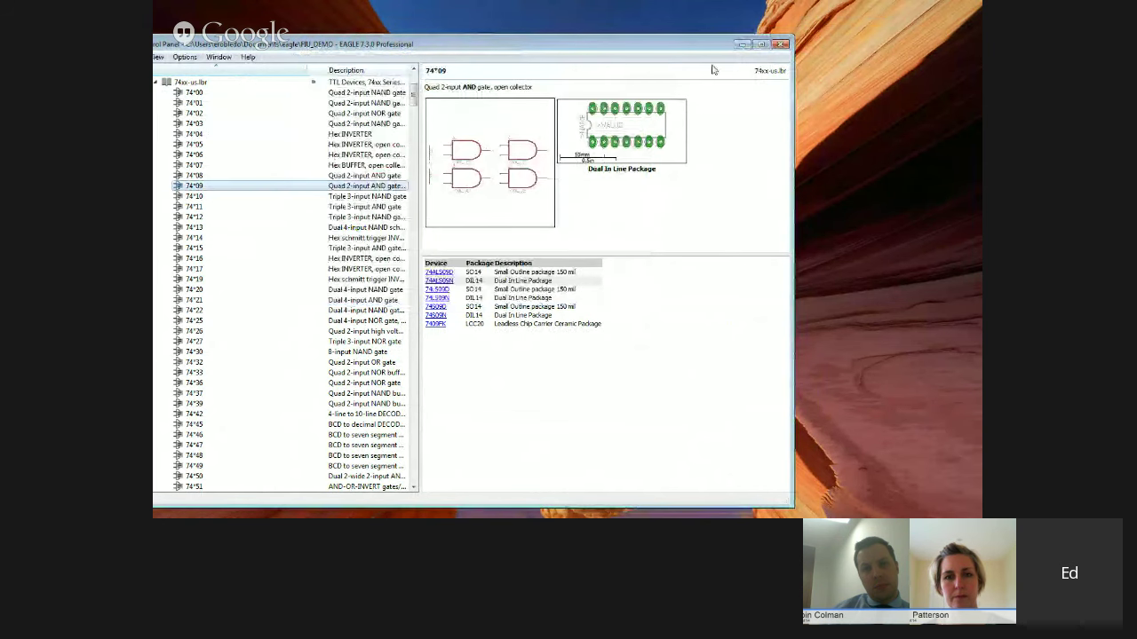
# - Maximize the Control Panel, collapse 74xx-us.lbr, and open it in the library editor
pyautogui.click(765, 48)
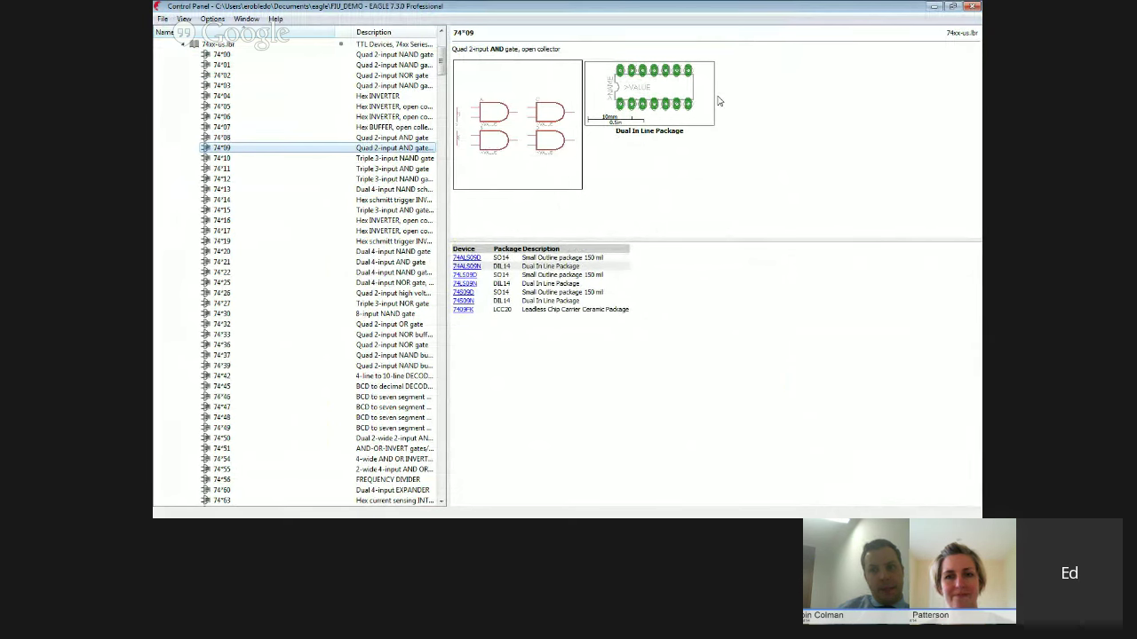
pyautogui.click(182, 46)
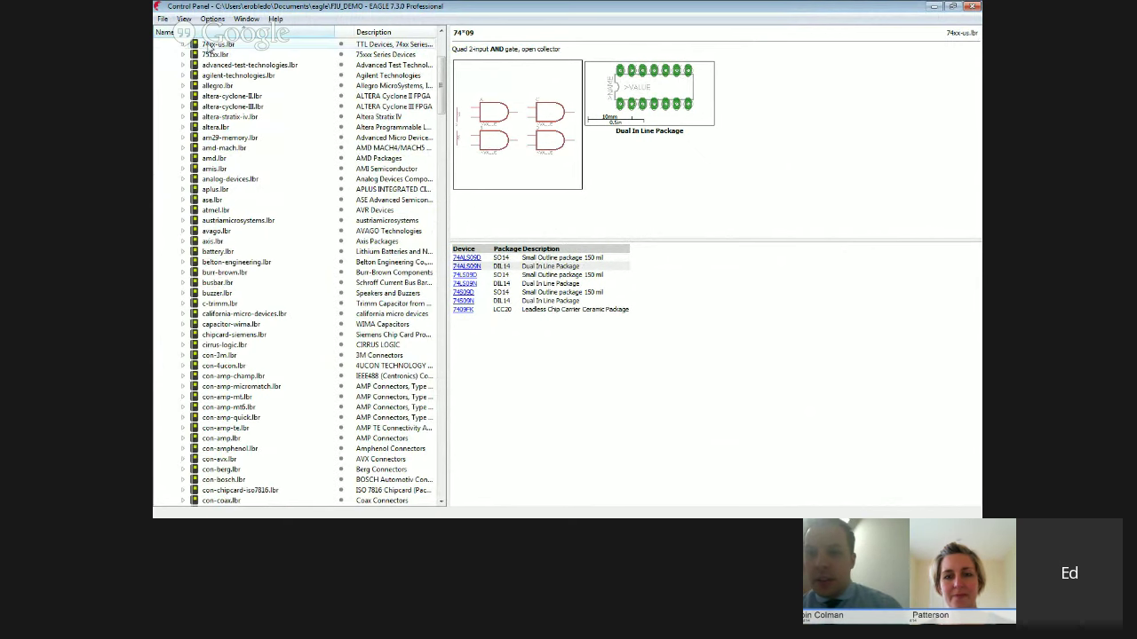
pyautogui.click(214, 45)
pyautogui.rightClick(224, 46)
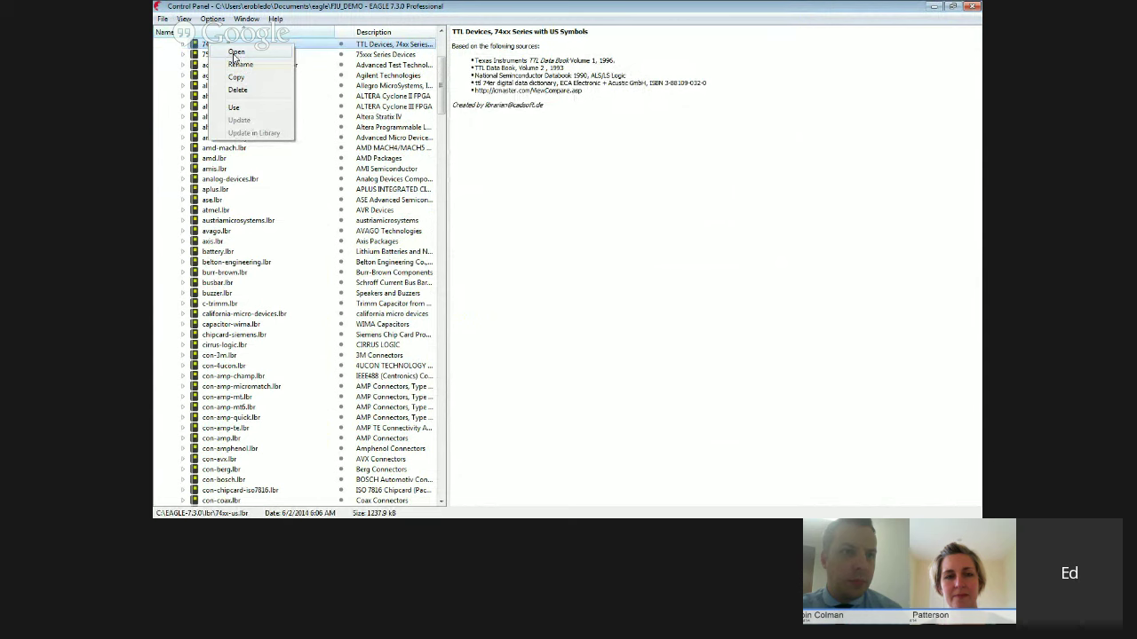
pyautogui.click(235, 52)
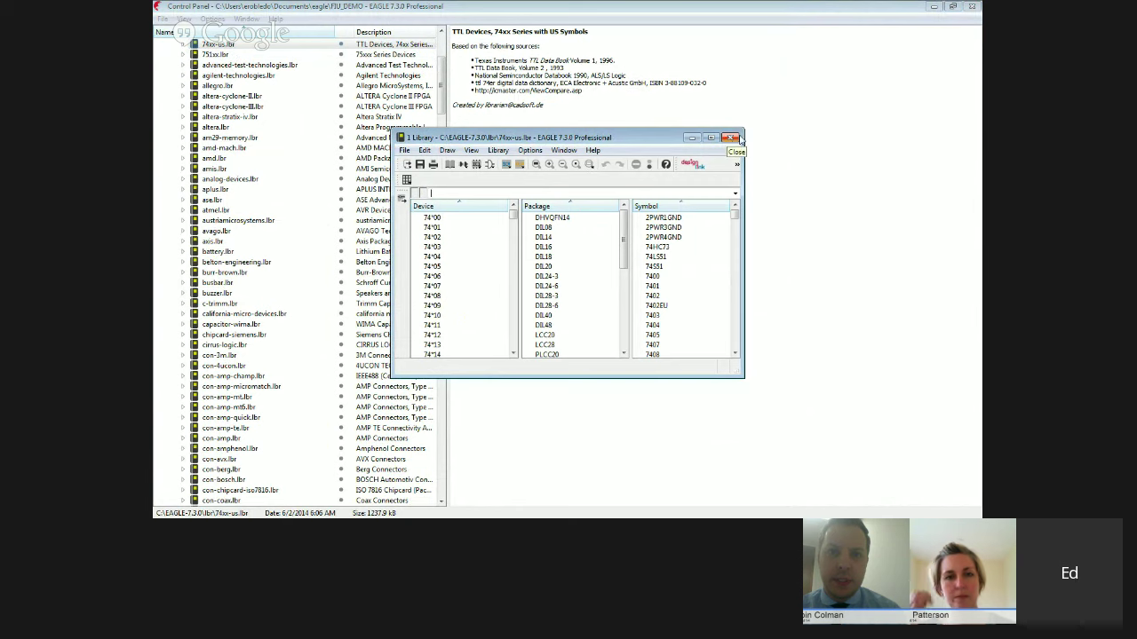
# - Return to the Control Panel, look over the File menu, and bring up 74xx-us.lbr's action menu
pyautogui.click(189, 6)
pyautogui.click(162, 19)
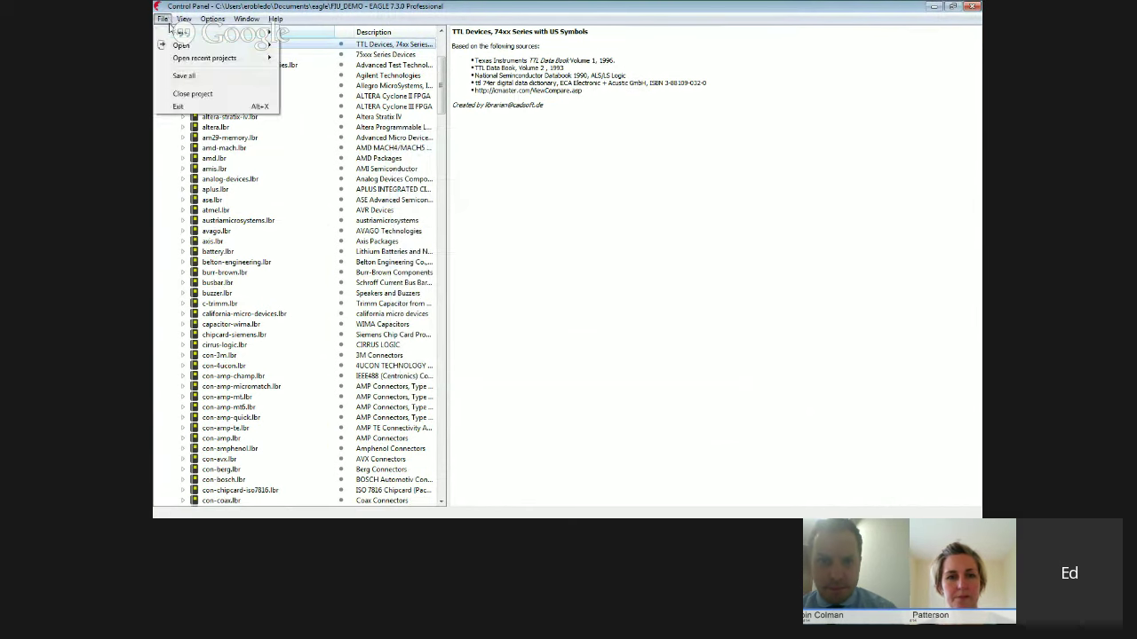
pyautogui.moveTo(180, 45)
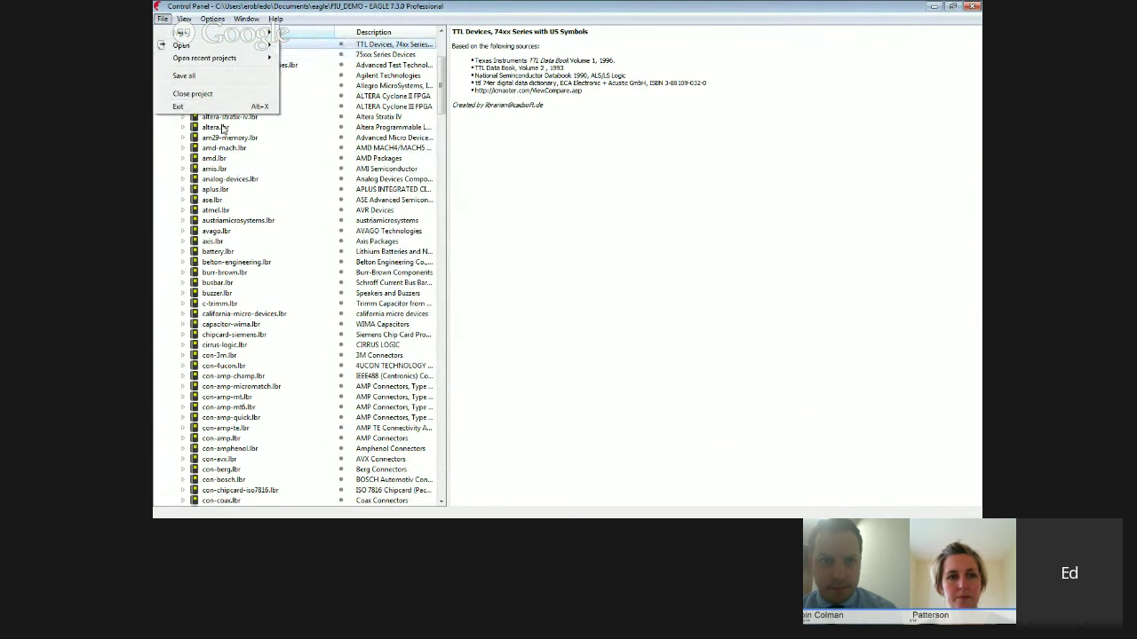
pyautogui.click(227, 128)
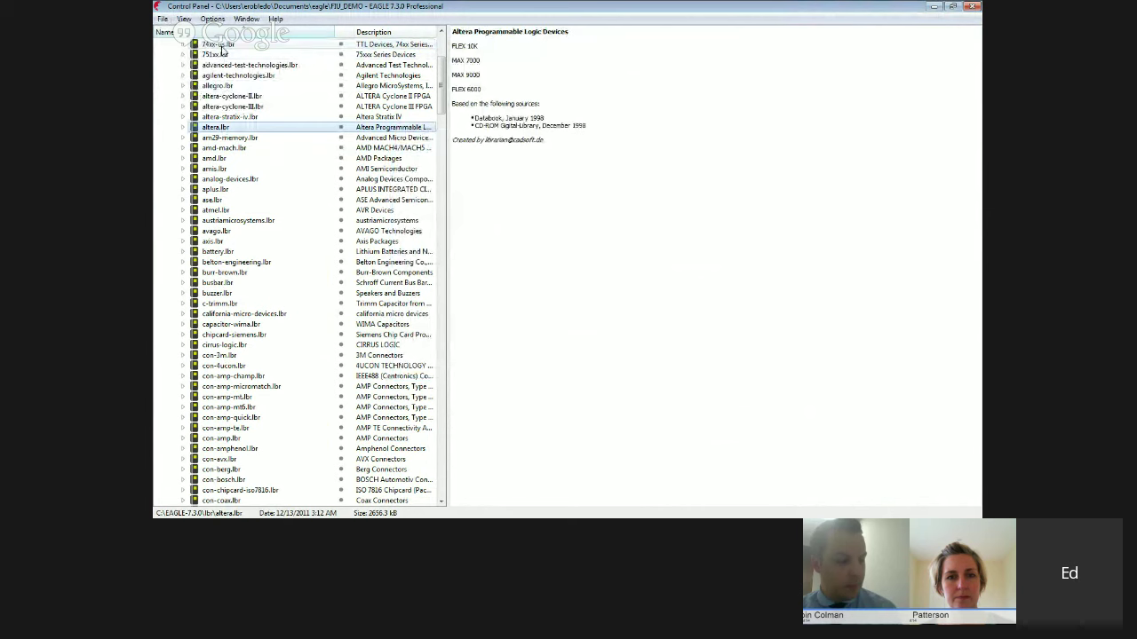
pyautogui.click(218, 45)
pyautogui.rightClick(238, 47)
# - Open 74xx-us.lbr full-screen in the library editor and edit the 74*00 device
pyautogui.click(247, 54)
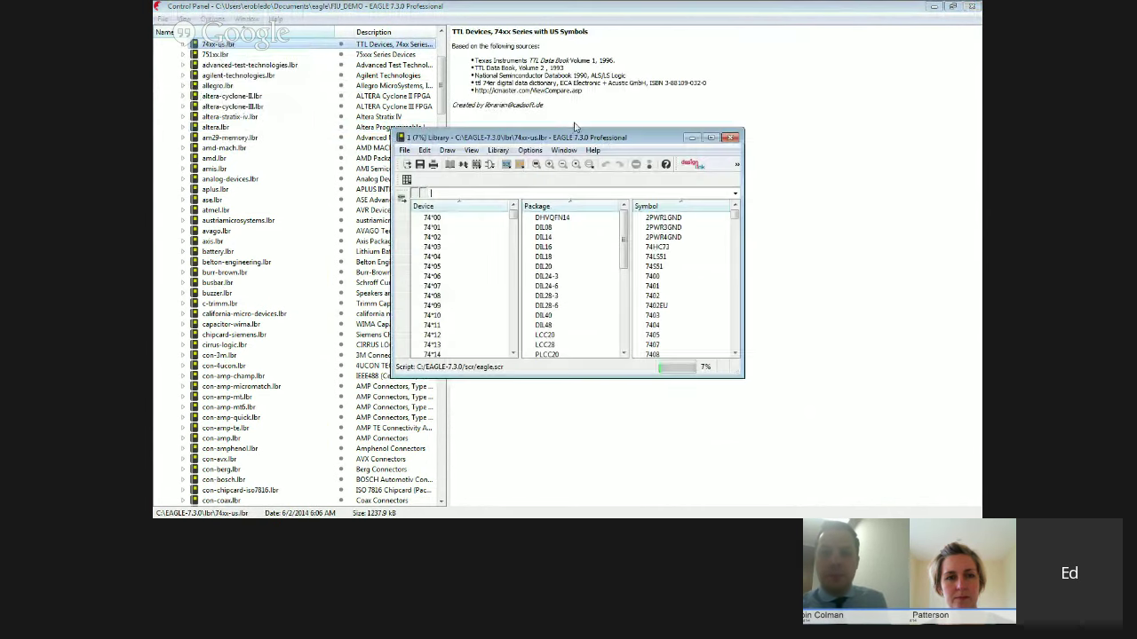
pyautogui.click(713, 139)
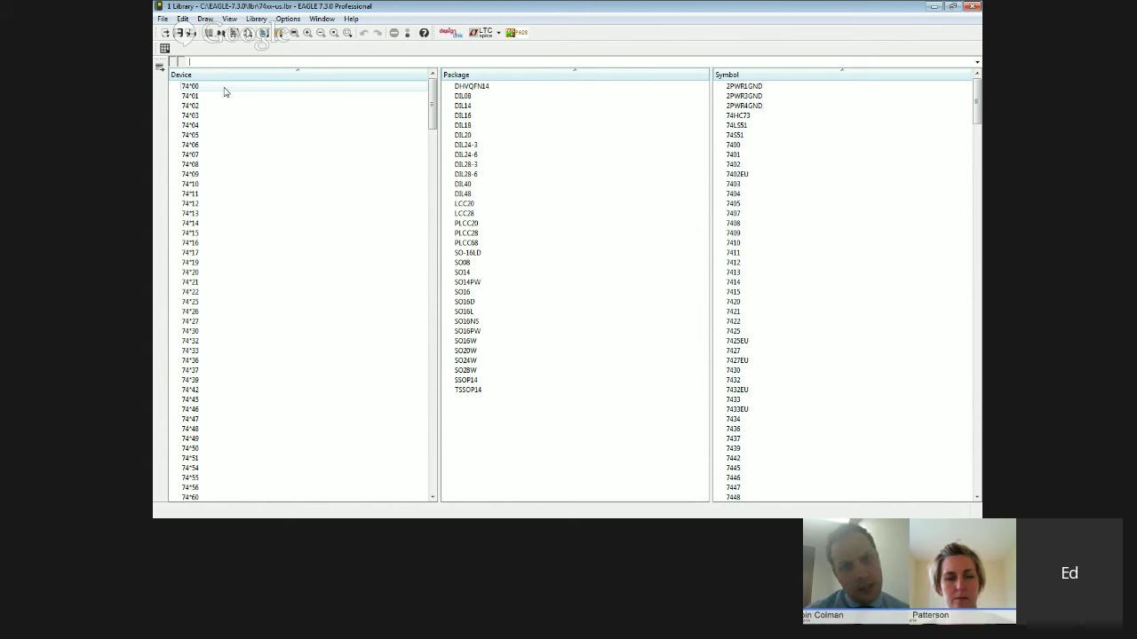
pyautogui.click(229, 89)
pyautogui.rightClick(231, 91)
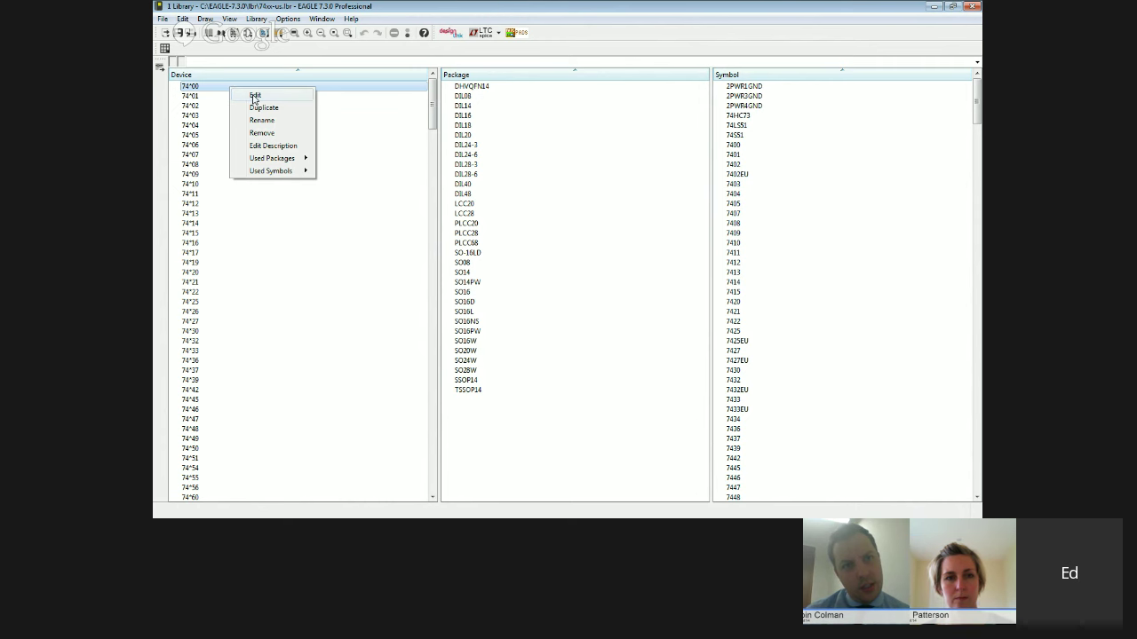
pyautogui.click(200, 92)
pyautogui.rightClick(199, 89)
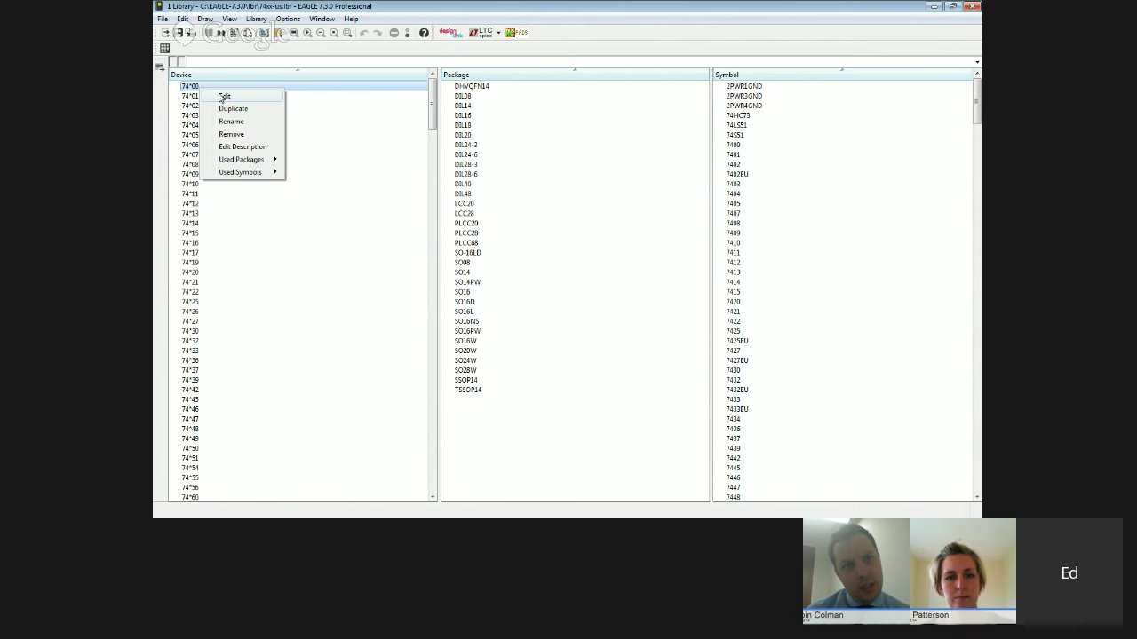
pyautogui.click(224, 96)
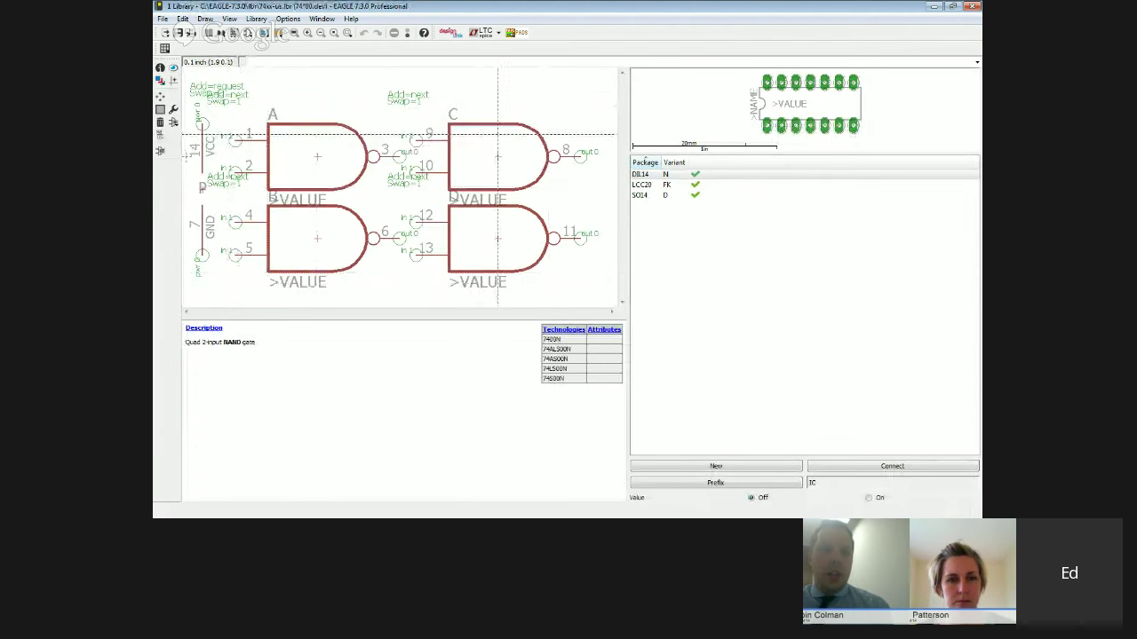
# - Preview the quad NAND device's DIL14, LCC20 and SO14 package variants
pyautogui.click(698, 174)
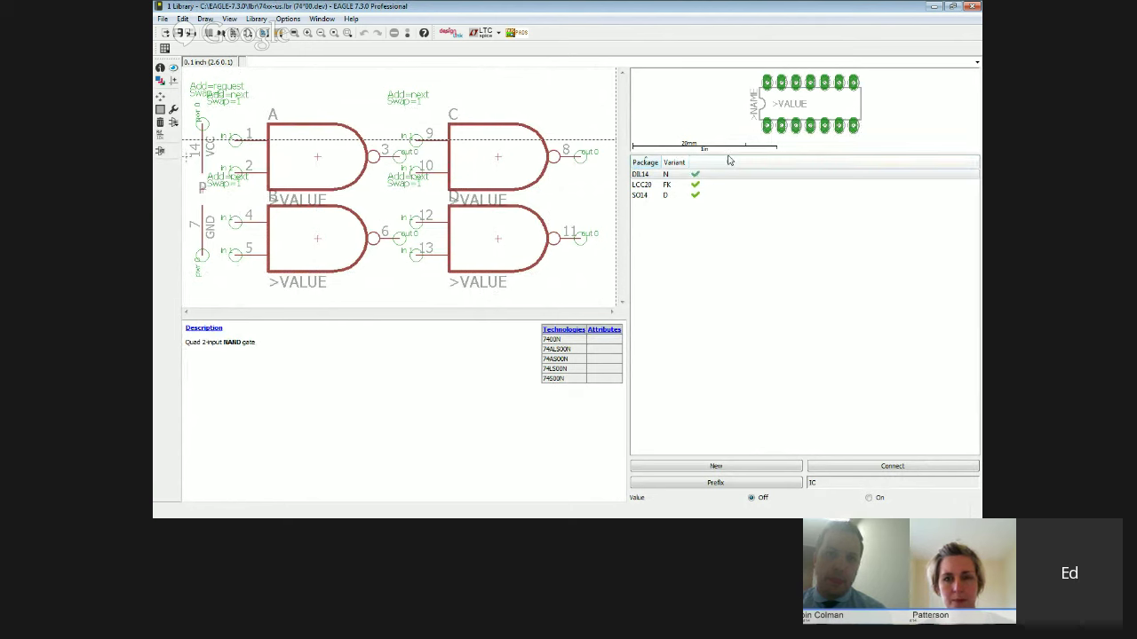
pyautogui.moveTo(727, 152); pyautogui.dragTo(744, 260)
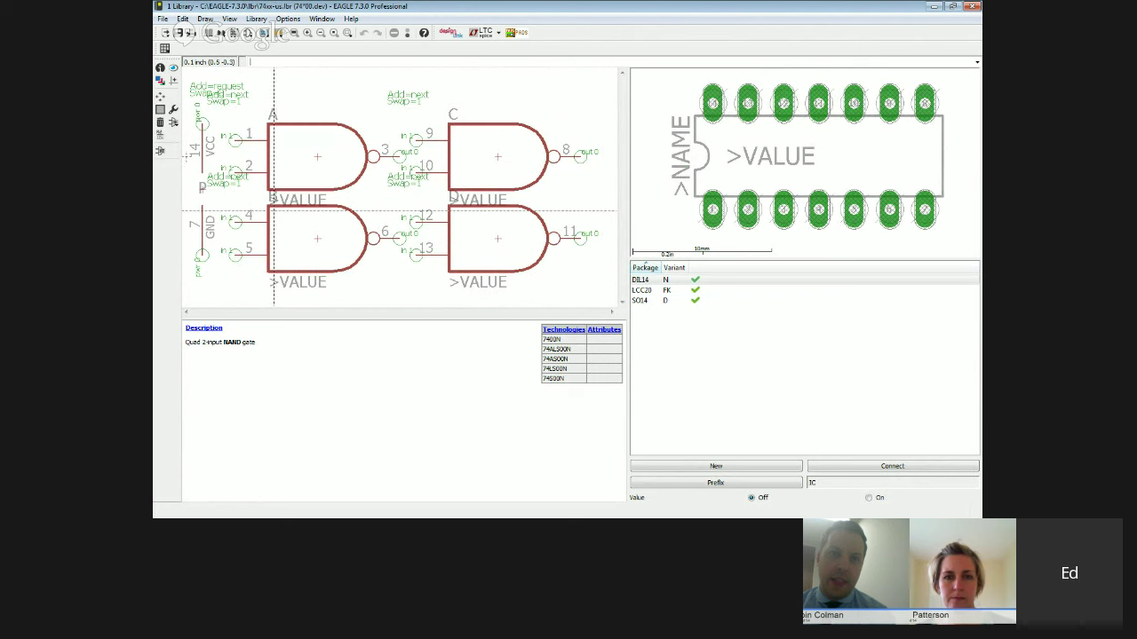
pyautogui.click(655, 291)
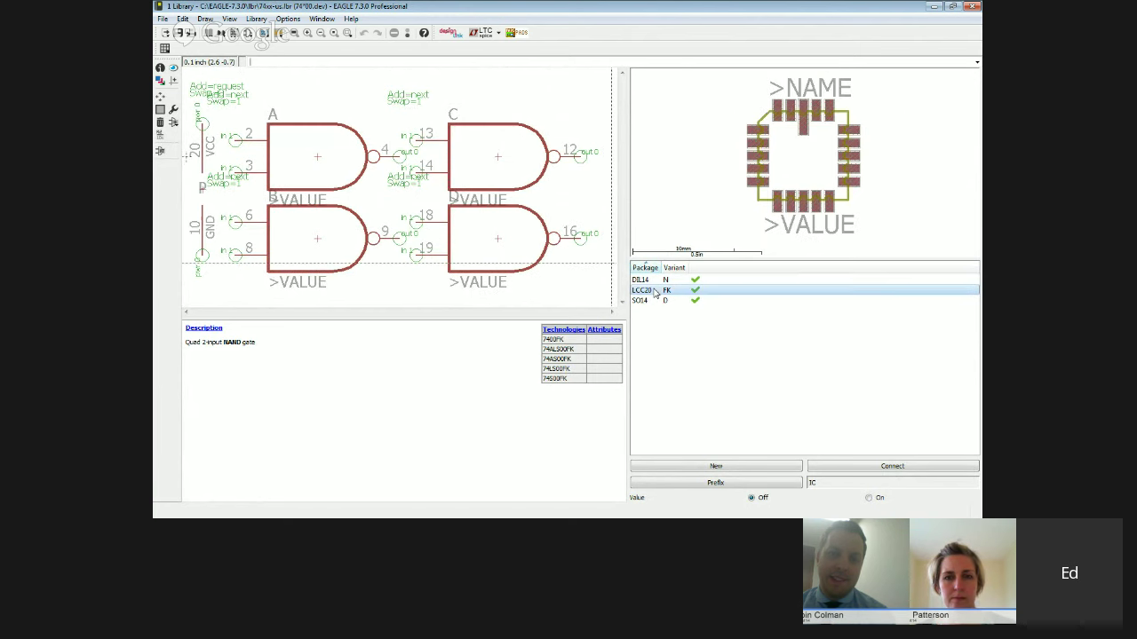
pyautogui.press('Down')
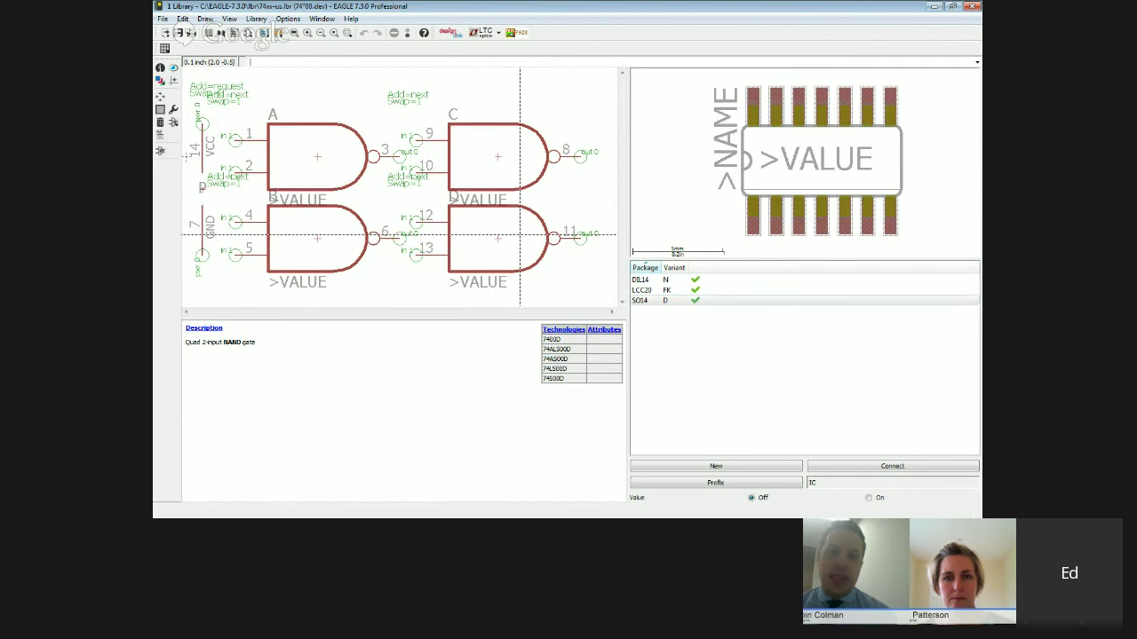
# - Return to the 74xx-us library's table of contents of devices, packages and symbols
pyautogui.click(223, 37)
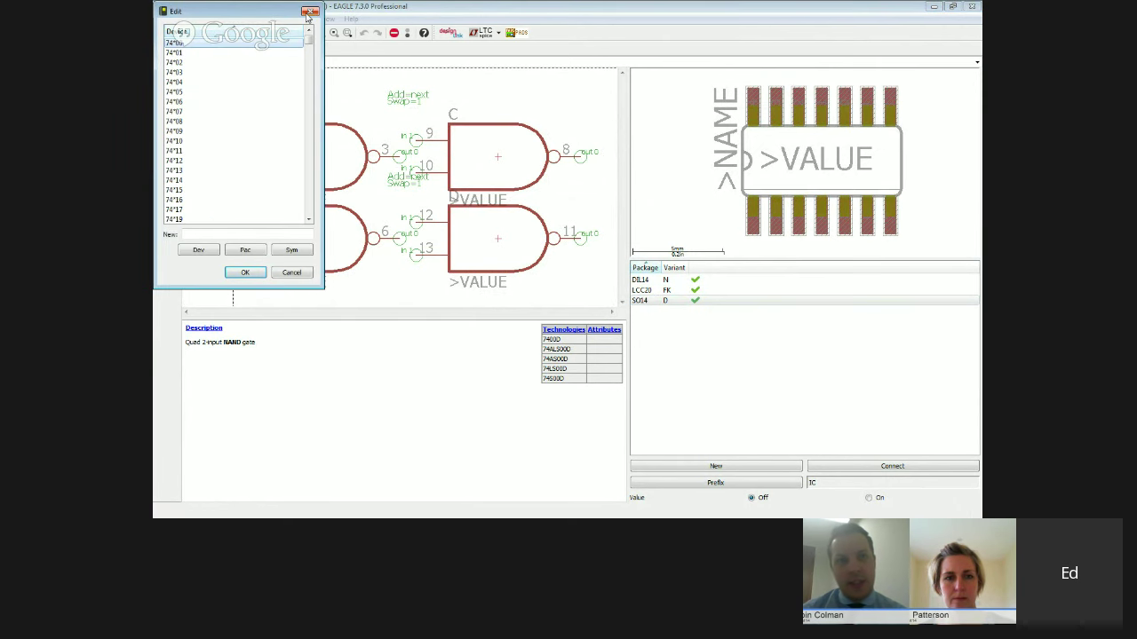
pyautogui.click(309, 12)
pyautogui.click(222, 37)
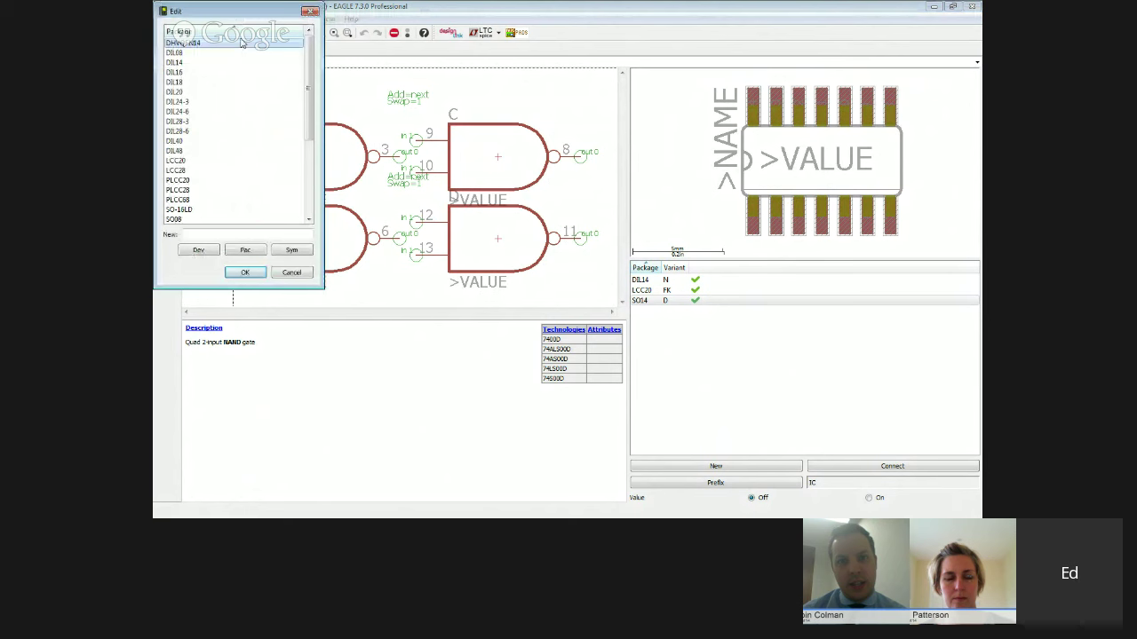
pyautogui.click(309, 12)
pyautogui.click(247, 35)
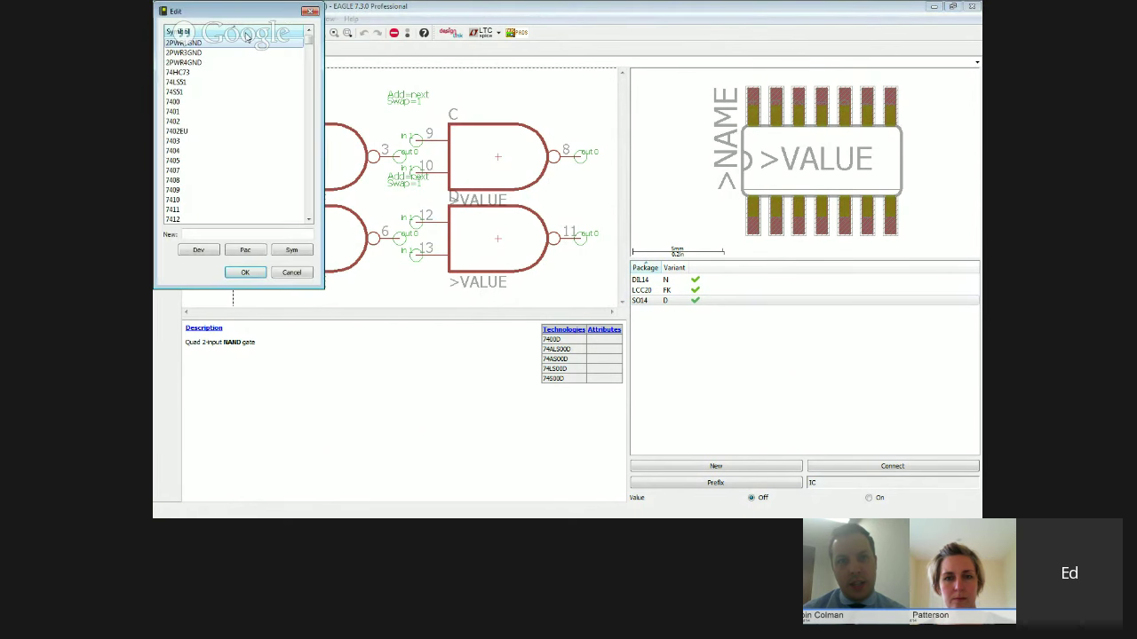
pyautogui.click(311, 12)
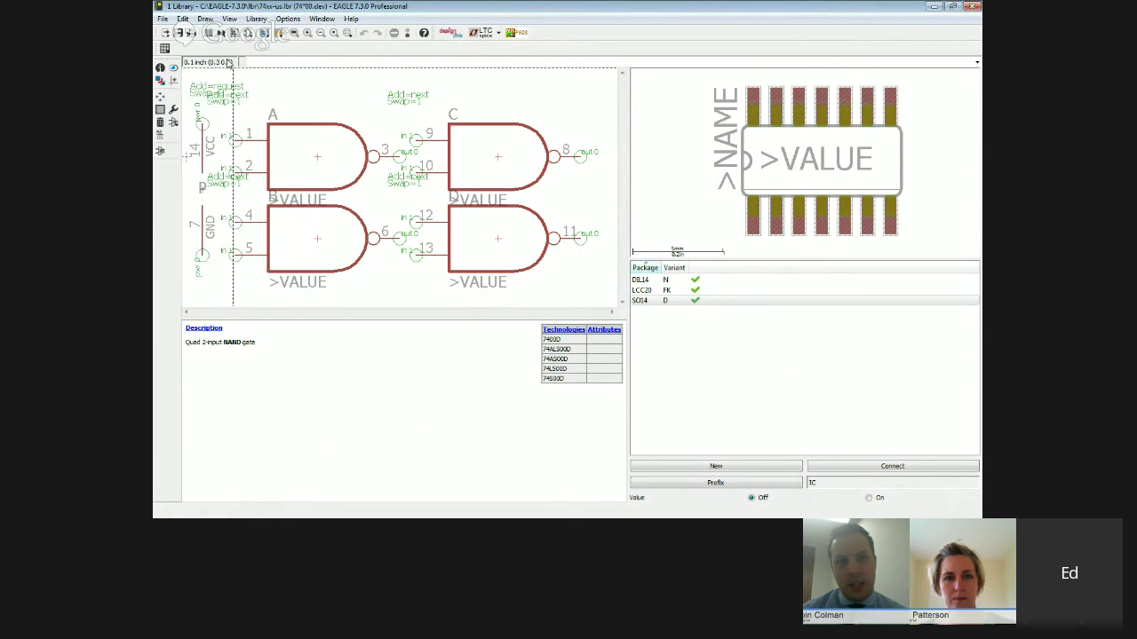
pyautogui.click(209, 35)
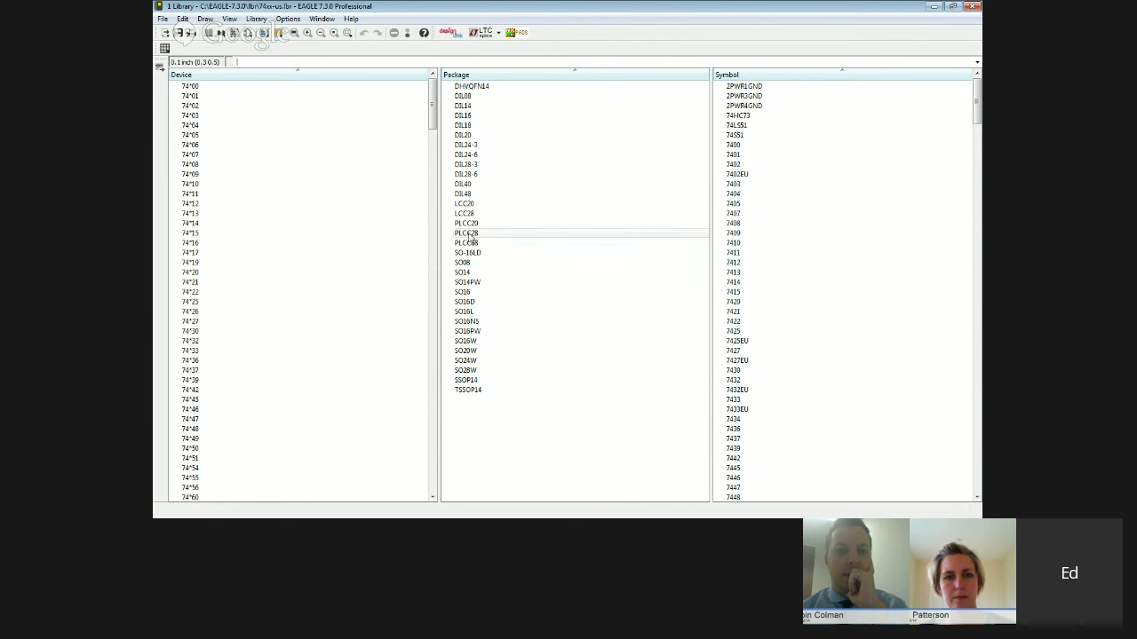
# - Select the 74*02 device and bring up its context menu
pyautogui.click(196, 107)
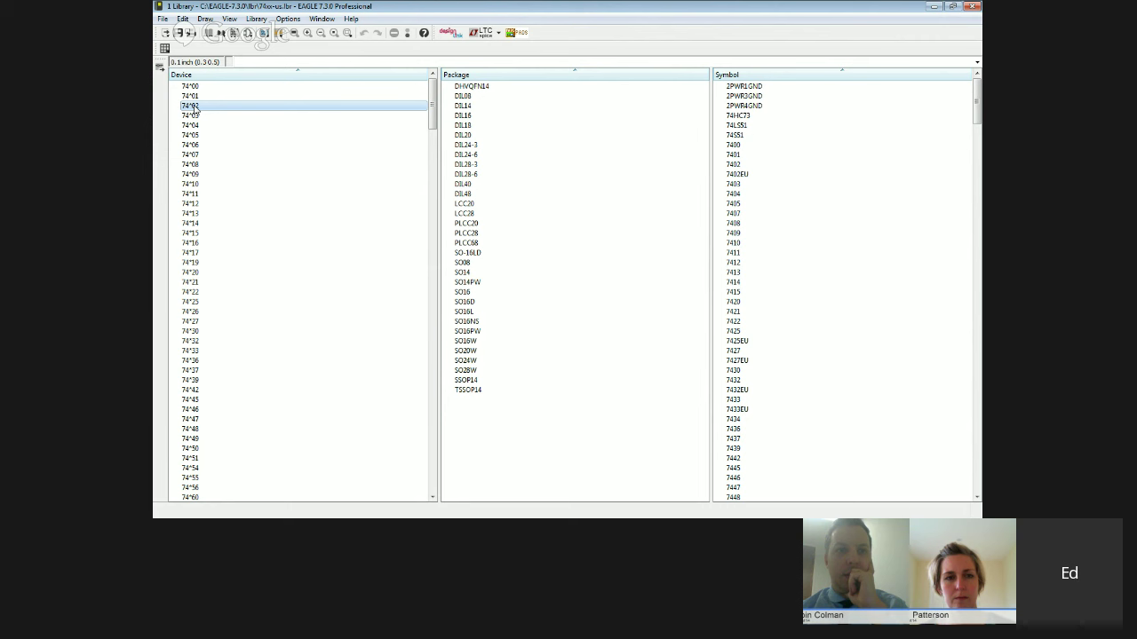
pyautogui.rightClick(198, 108)
pyautogui.moveTo(244, 177)
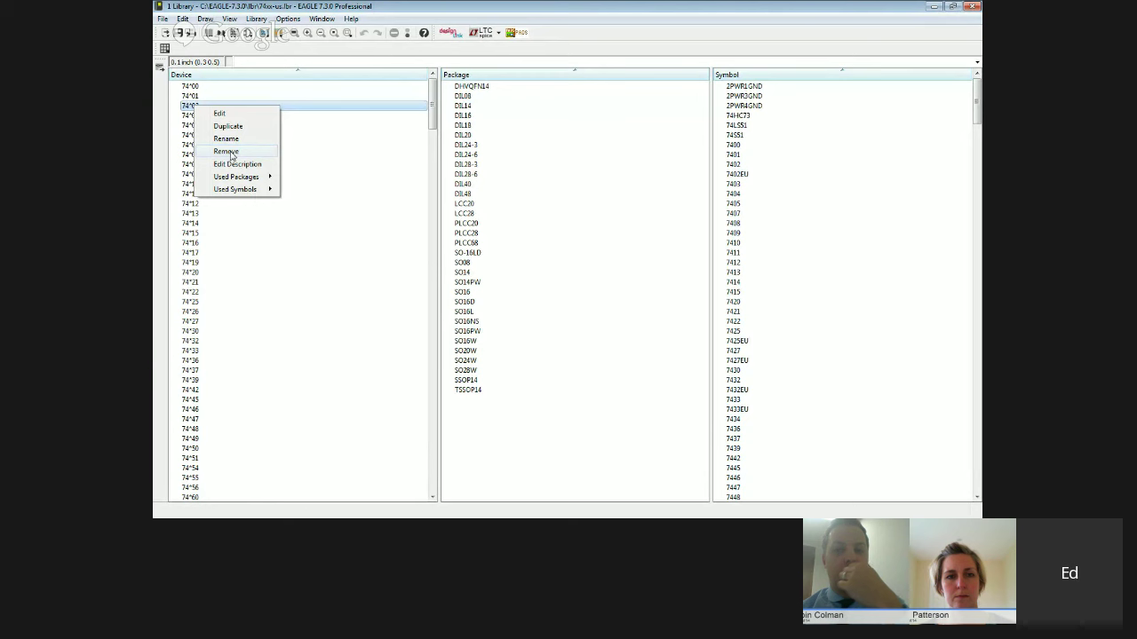
# - Open the 74C922 device from the DIL18 package's Using DeviceSets menu
pyautogui.click(463, 126)
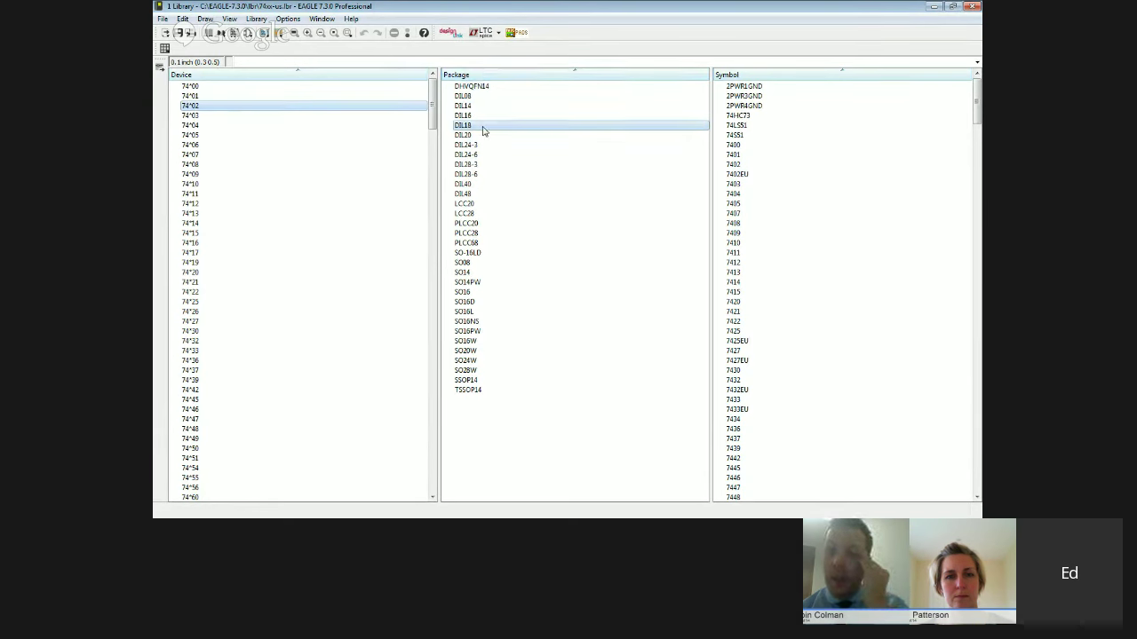
pyautogui.rightClick(484, 130)
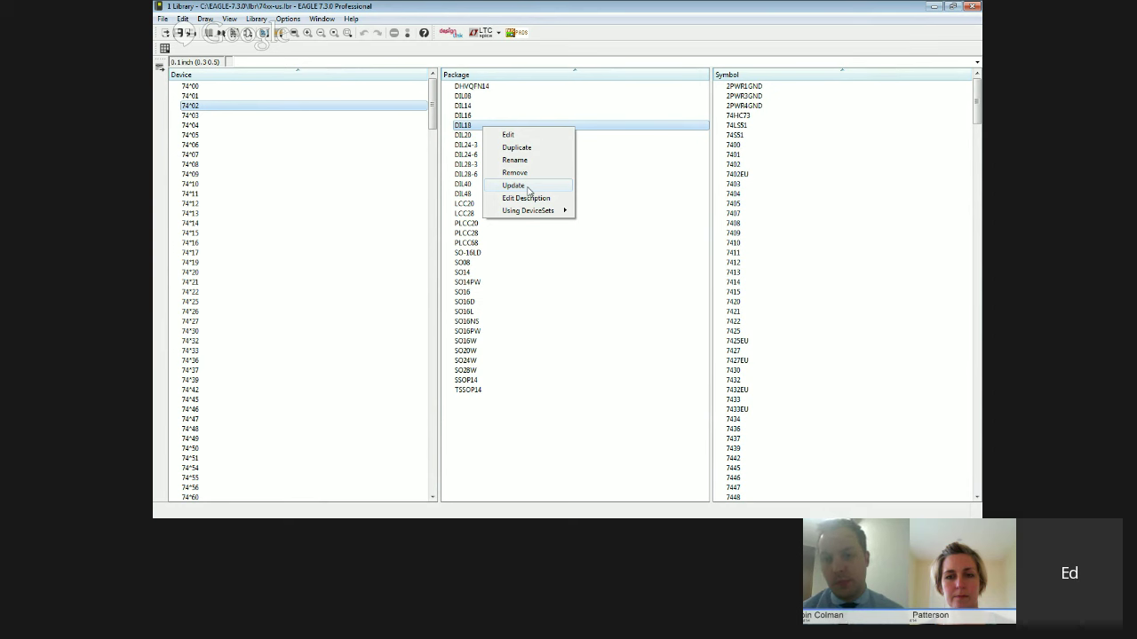
pyautogui.moveTo(533, 211)
pyautogui.click(601, 212)
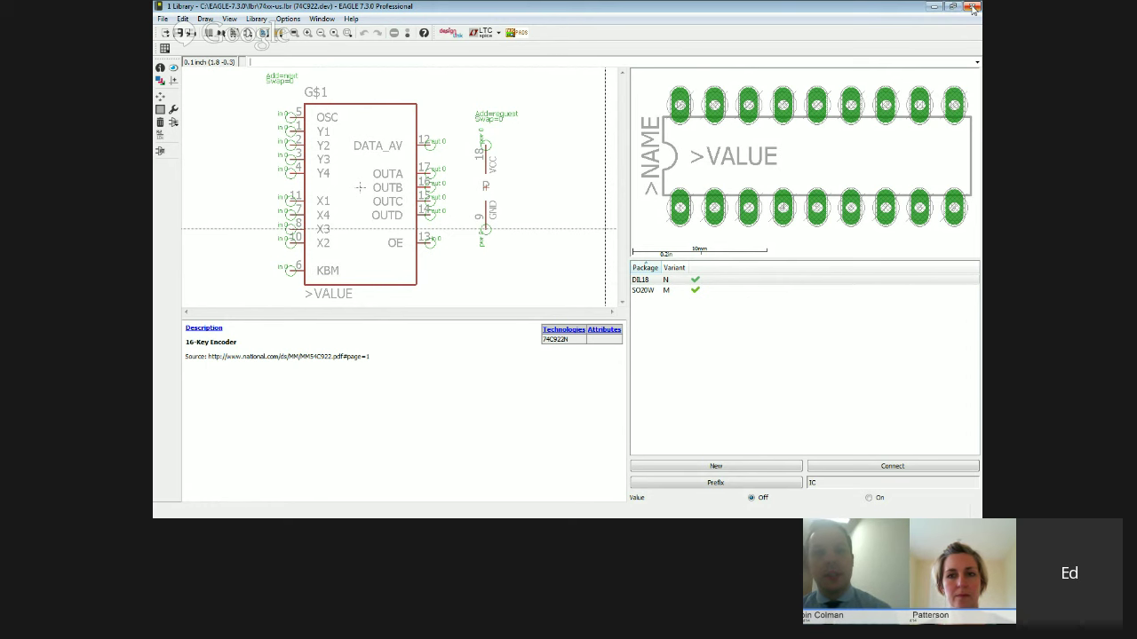
# - Close the library editor and collapse the Libraries branch in the Control Panel
pyautogui.click(973, 7)
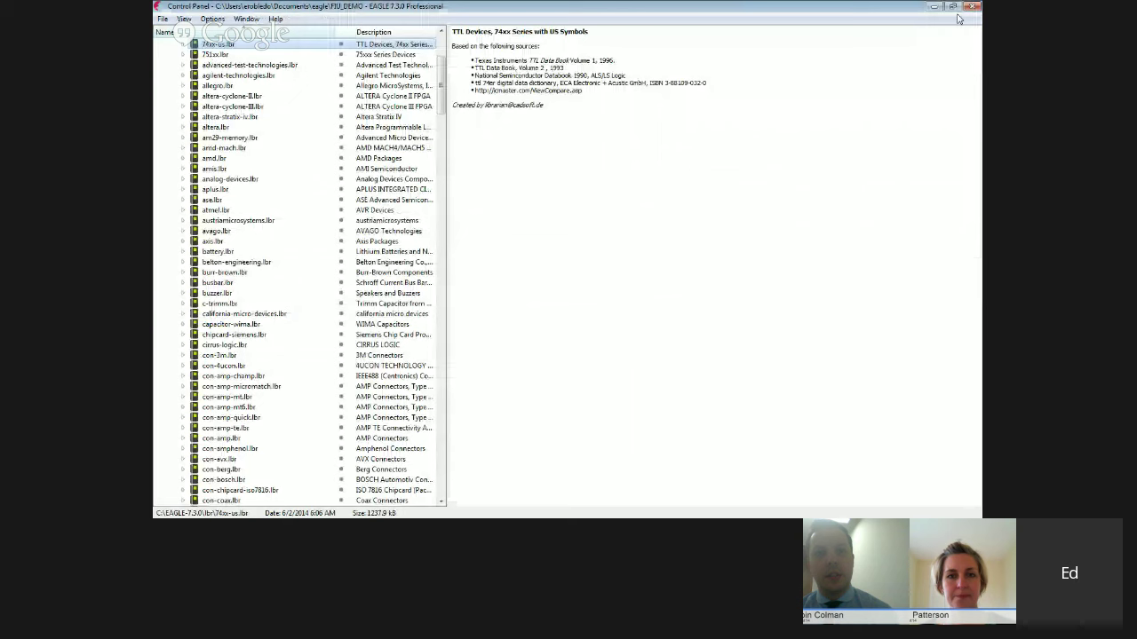
pyautogui.scroll(5, 440, 61)
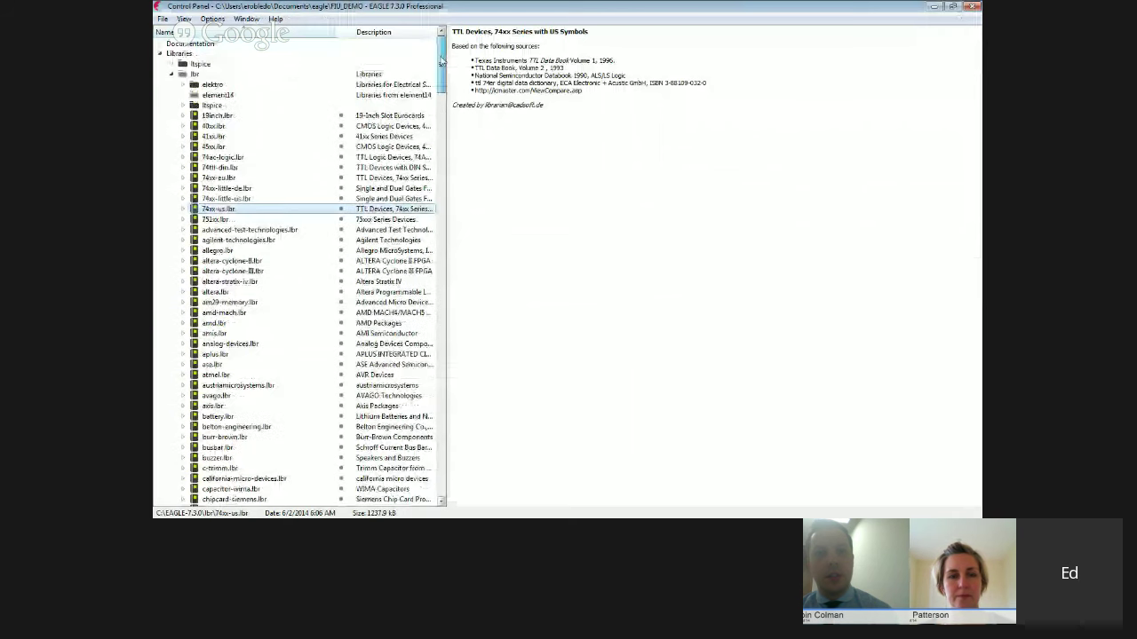
pyautogui.click(172, 74)
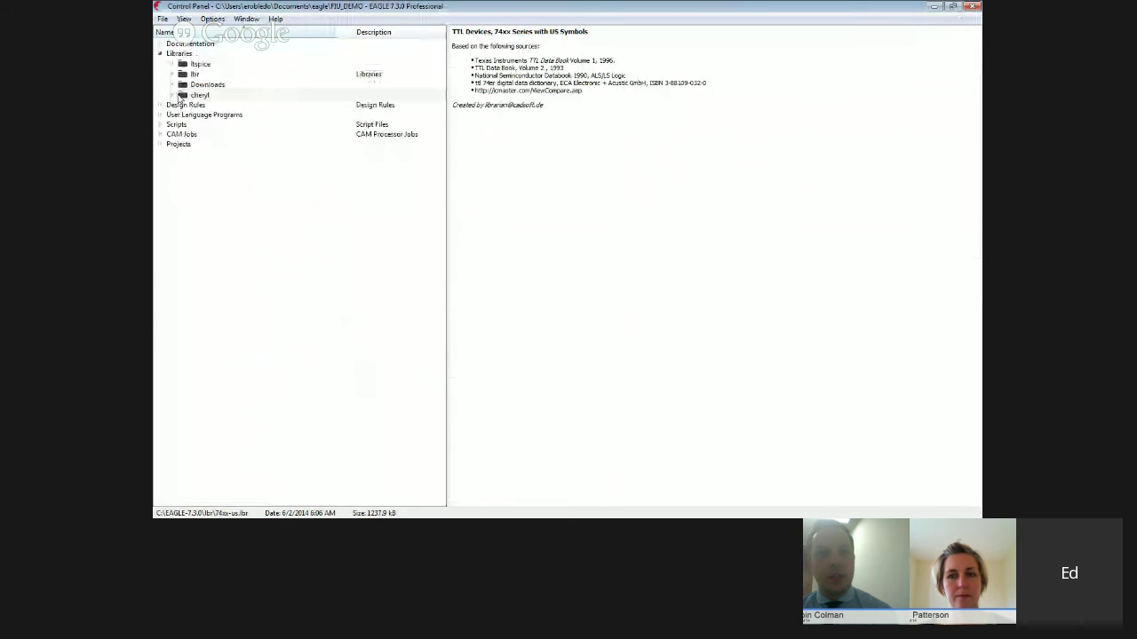
pyautogui.click(160, 54)
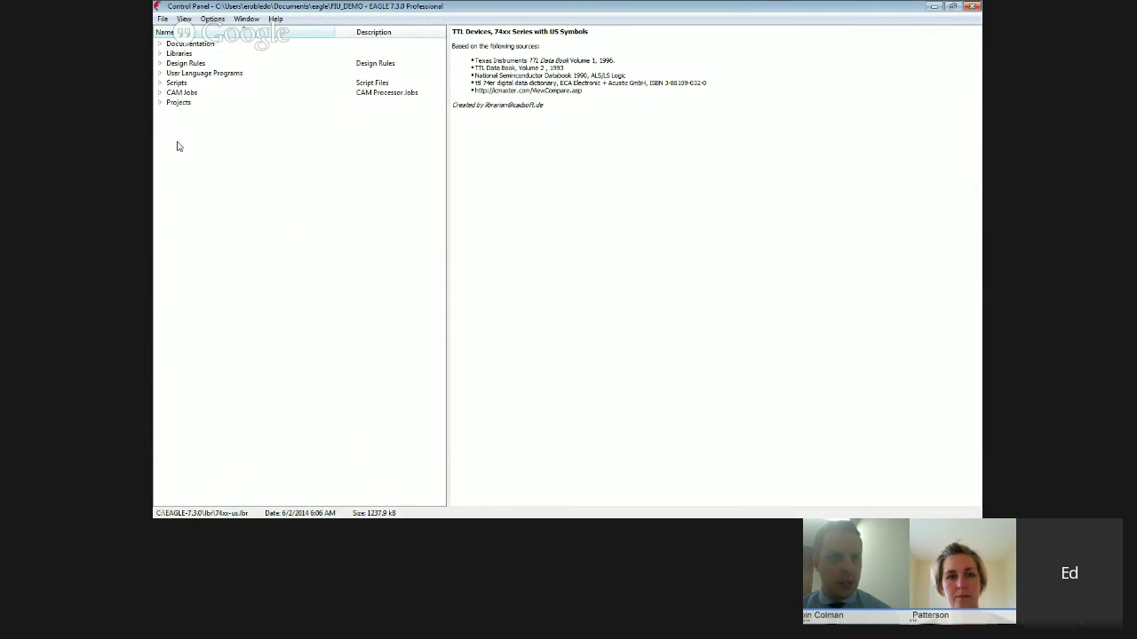
# - Expand Projects > examples, collapse tutorial and expand the ti-launchpad folder
pyautogui.click(159, 103)
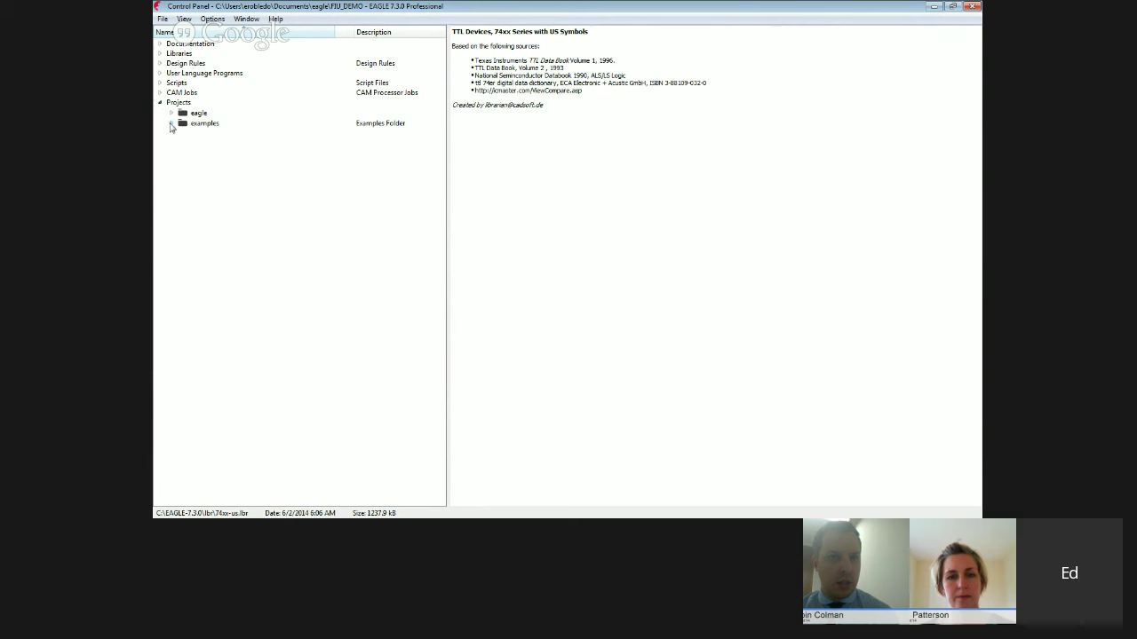
pyautogui.click(171, 124)
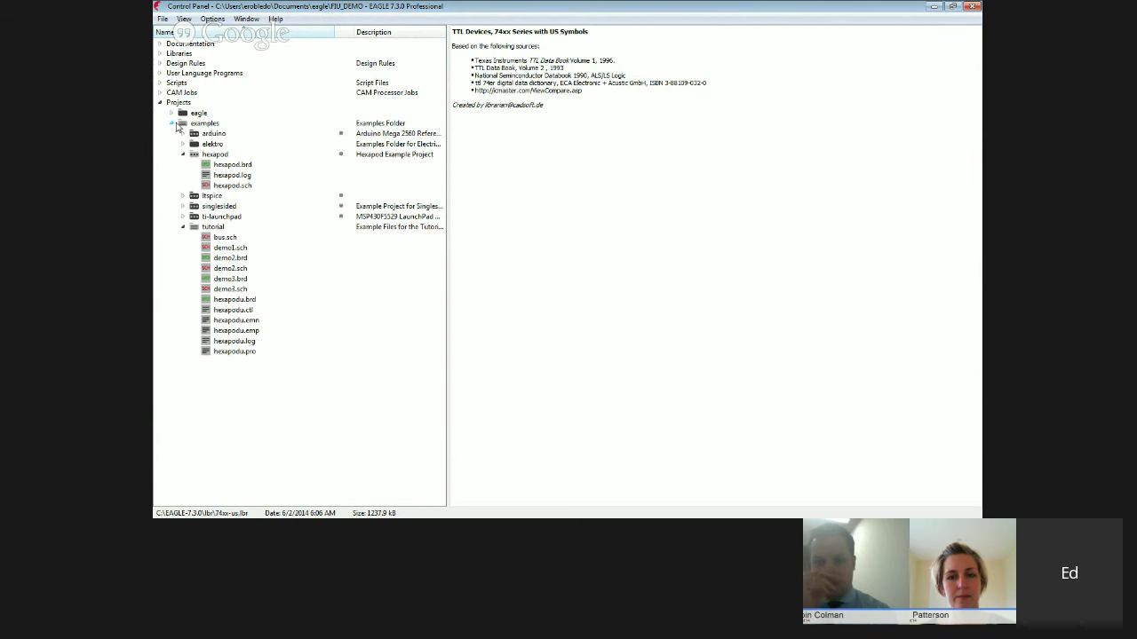
pyautogui.click(183, 227)
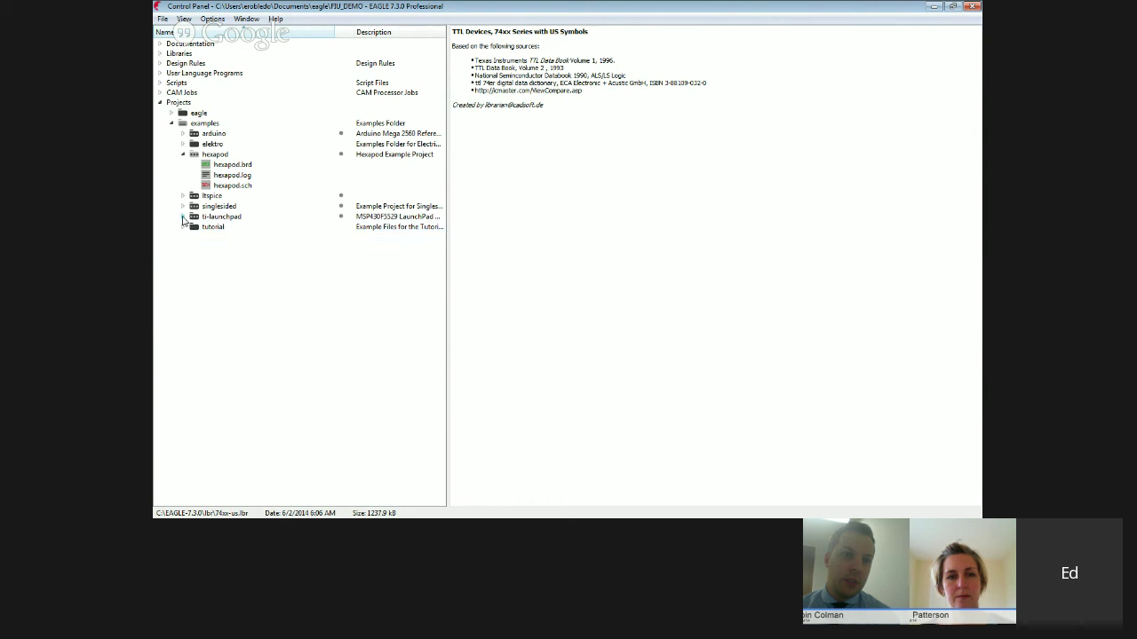
pyautogui.click(183, 217)
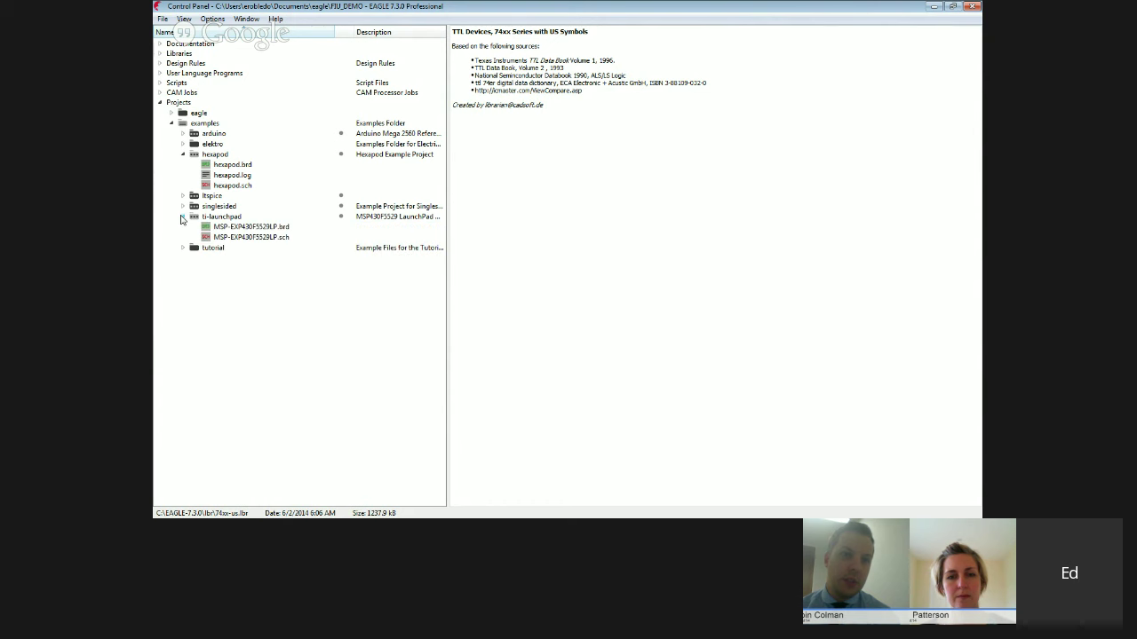
# - Preview the MSP-EXP430F5529LP board, then its schematic
pyautogui.click(273, 228)
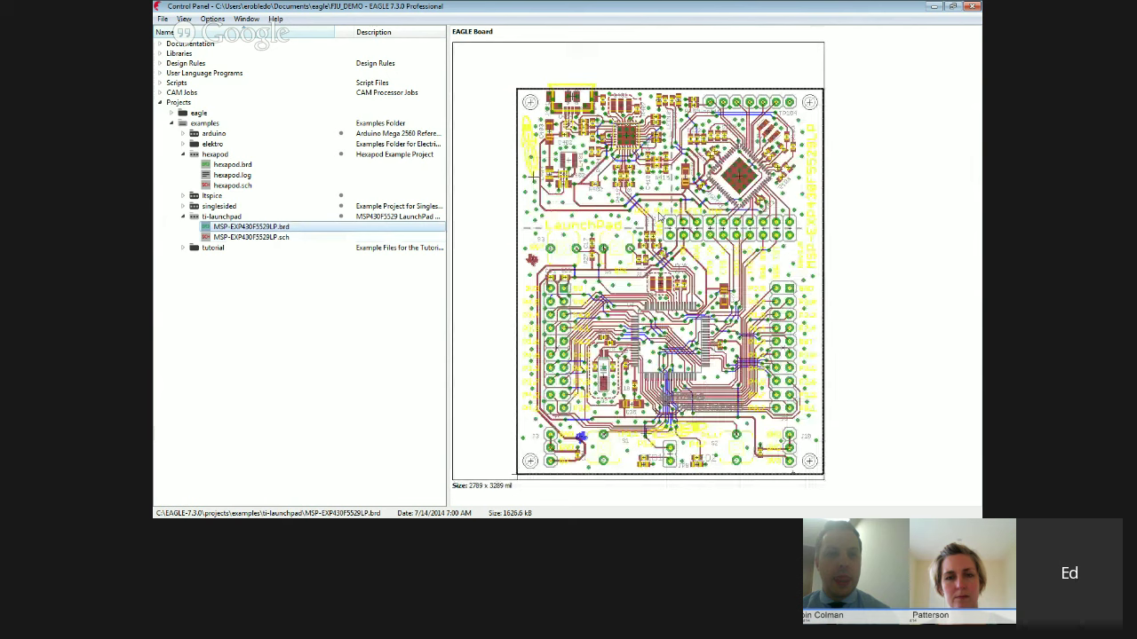
pyautogui.click(275, 237)
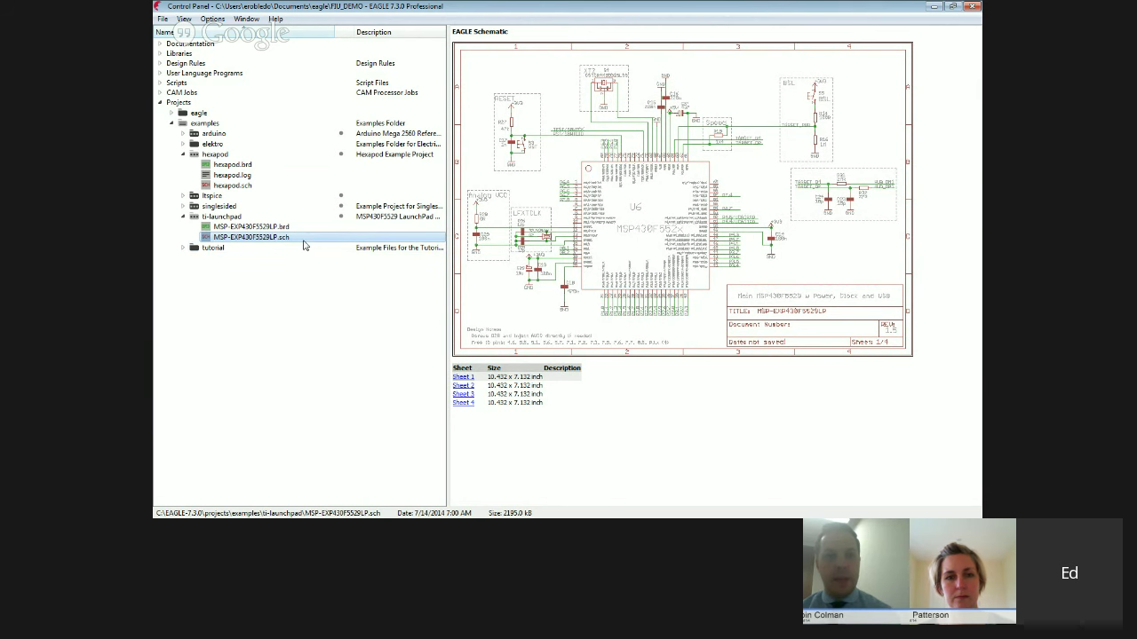
# - Open hexapod.brd in a maximized board editor and run the auto command
pyautogui.click(244, 168)
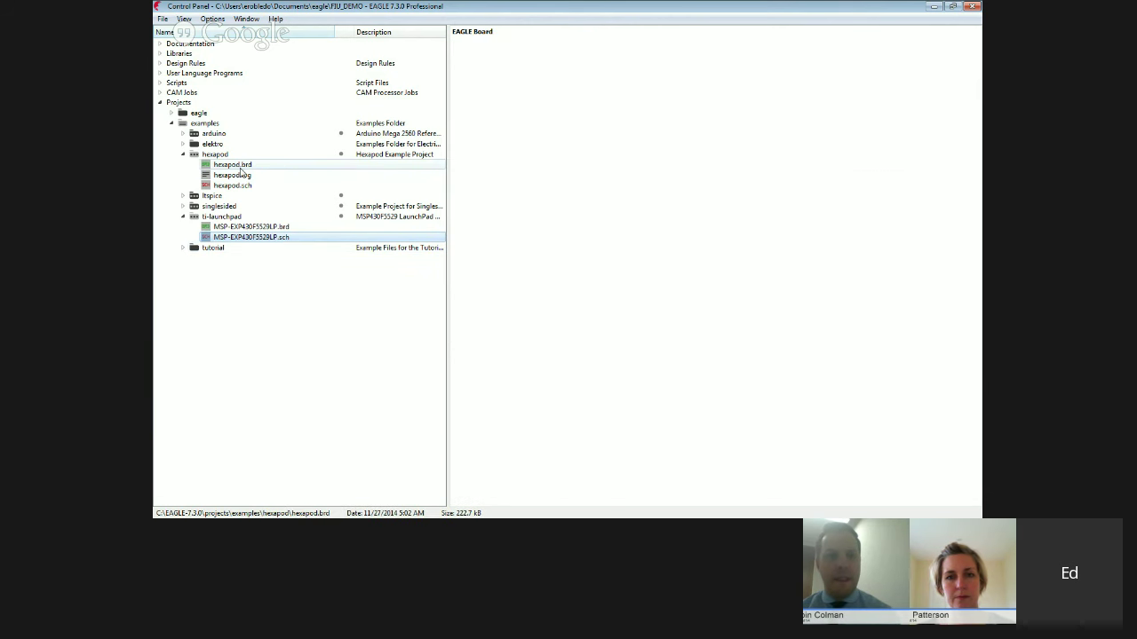
pyautogui.rightClick(248, 168)
pyautogui.click(267, 173)
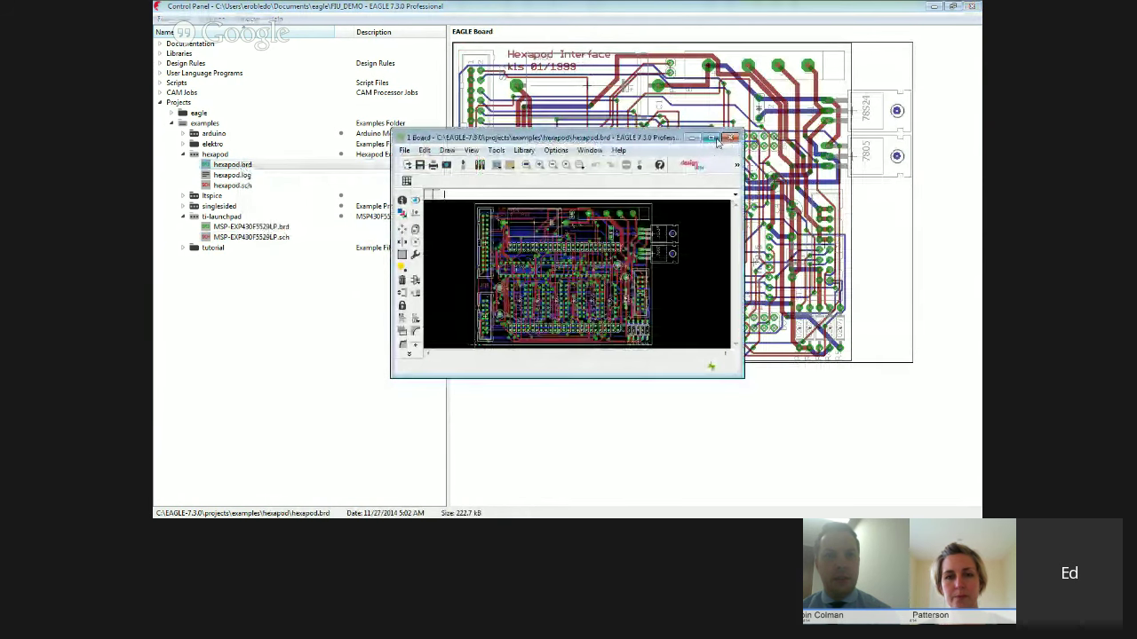
pyautogui.click(713, 139)
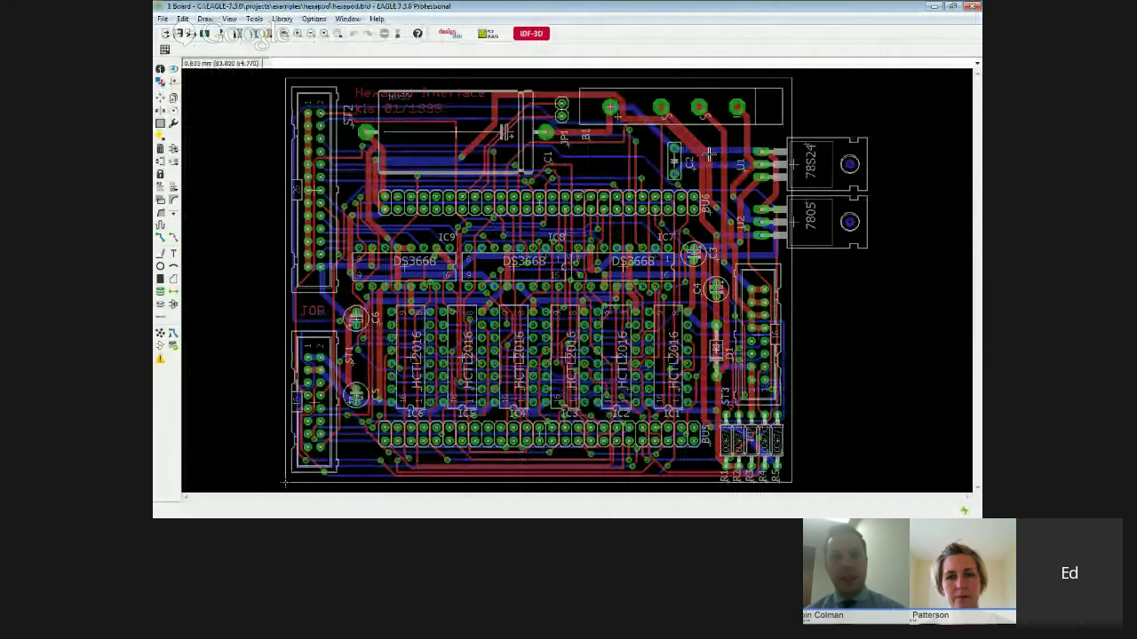
pyautogui.write('auto')
pyautogui.press('Return')
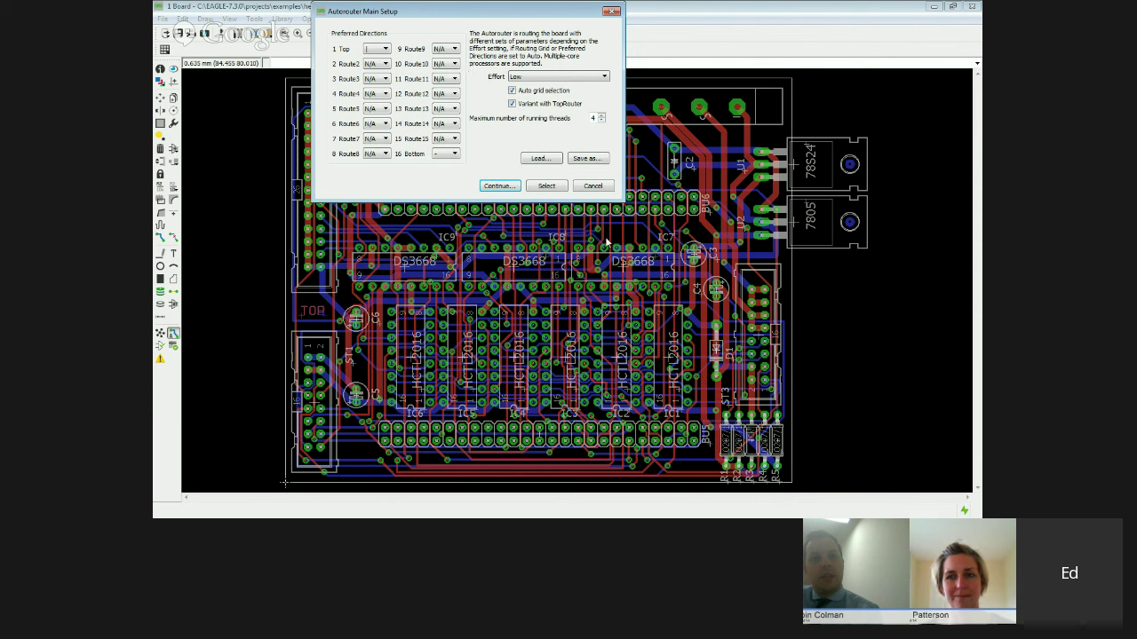
# - Cancel the Autorouter Main Setup dialog without routing
pyautogui.click(592, 186)
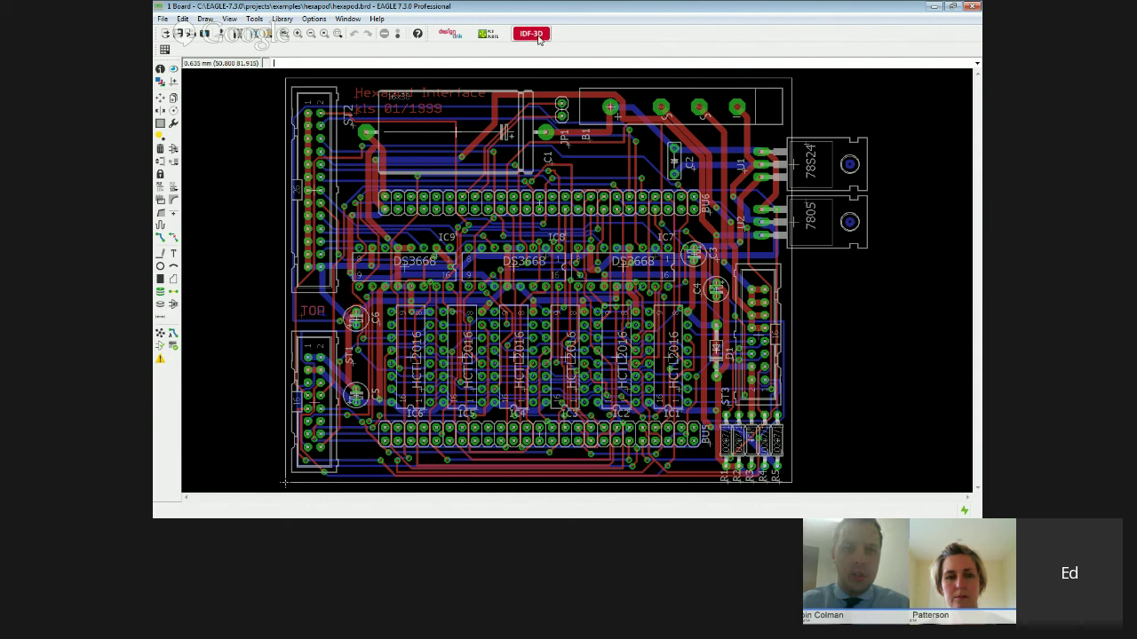
# - Run the IDF-3D exporter (eagleidfexporter.ulp) and reposition its dialog over the board
pyautogui.click(531, 34)
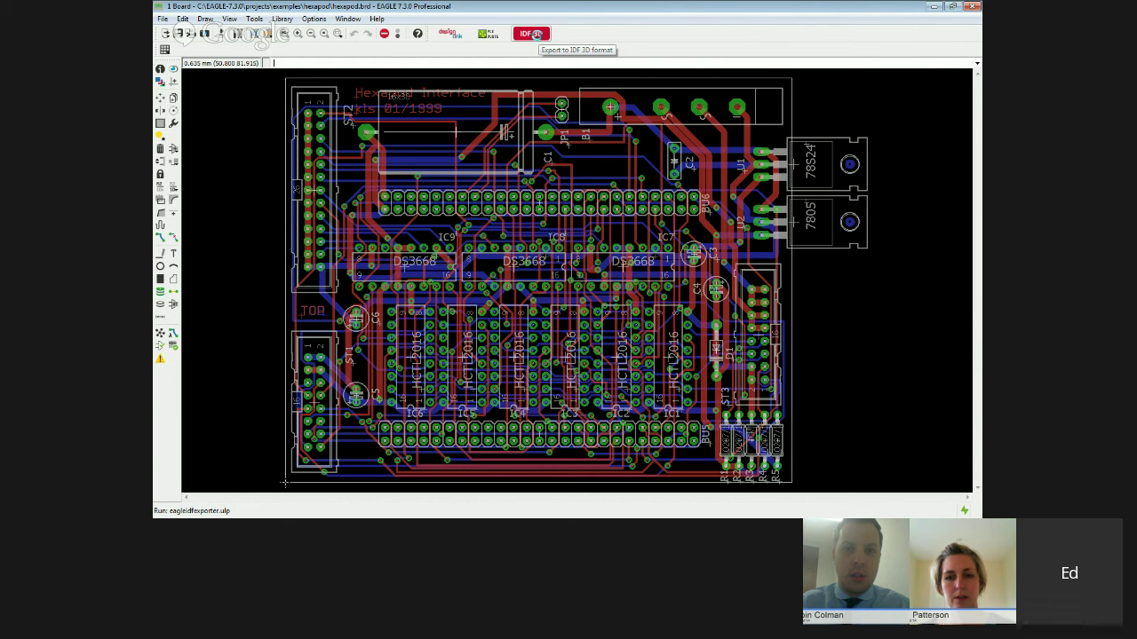
pyautogui.moveTo(579, 101); pyautogui.dragTo(483, 82)
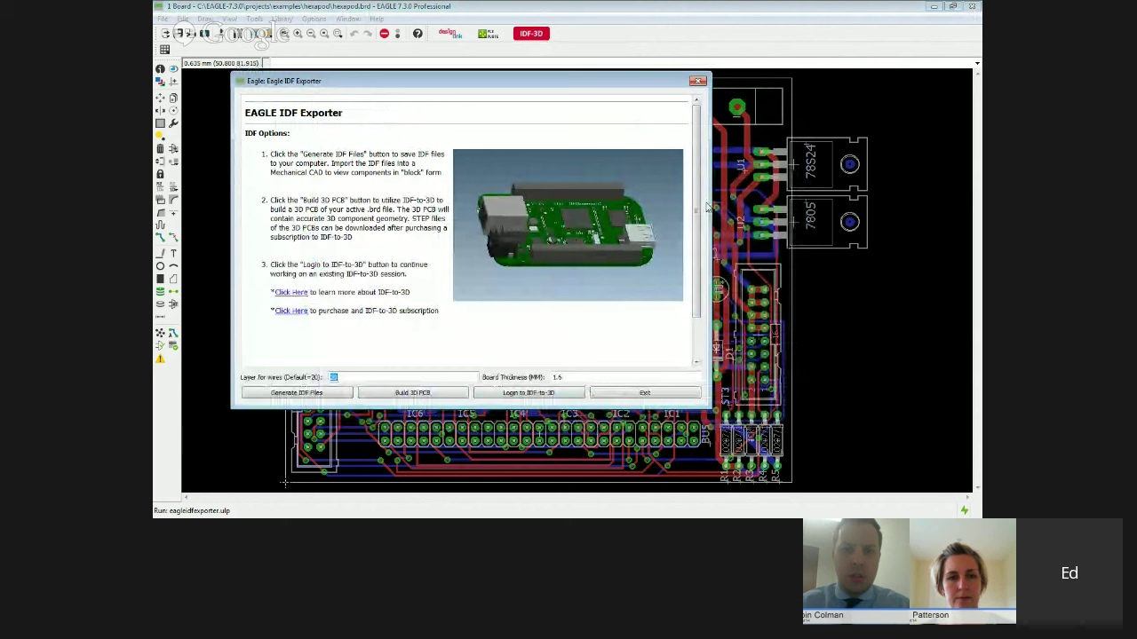
pyautogui.moveTo(702, 215)
pyautogui.mouseDown()
pyautogui.moveTo(697, 261)
pyautogui.moveTo(697, 216)
pyautogui.mouseUp()
pyautogui.moveTo(465, 88); pyautogui.dragTo(527, 86)
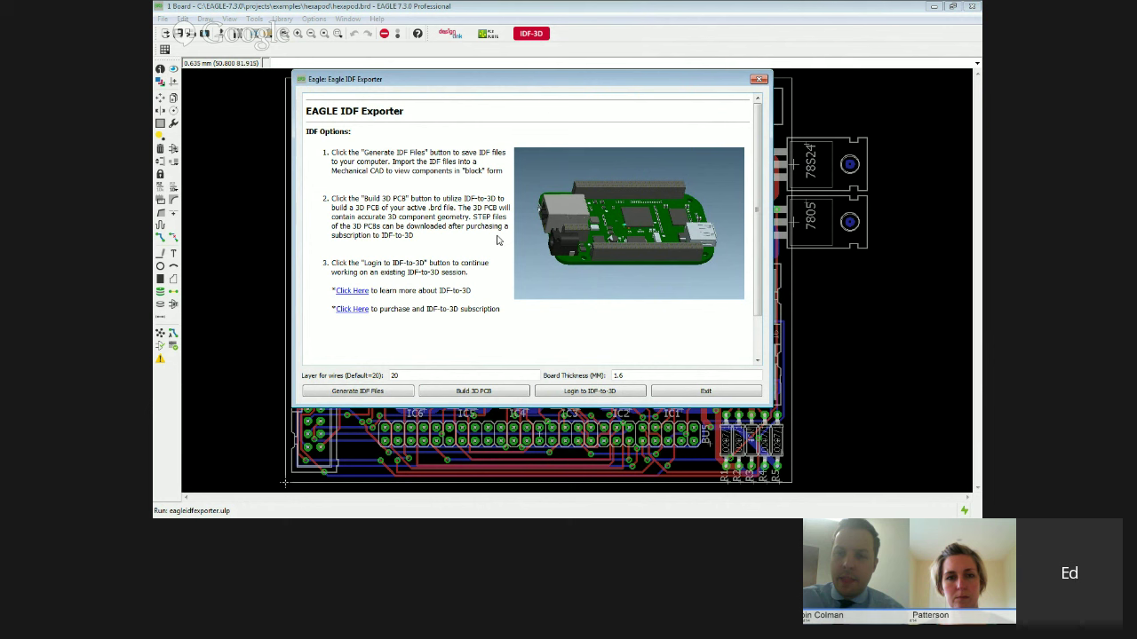
# - Generate the IDF files into the hexapod folder and acknowledge the writing notice
pyautogui.click(399, 396)
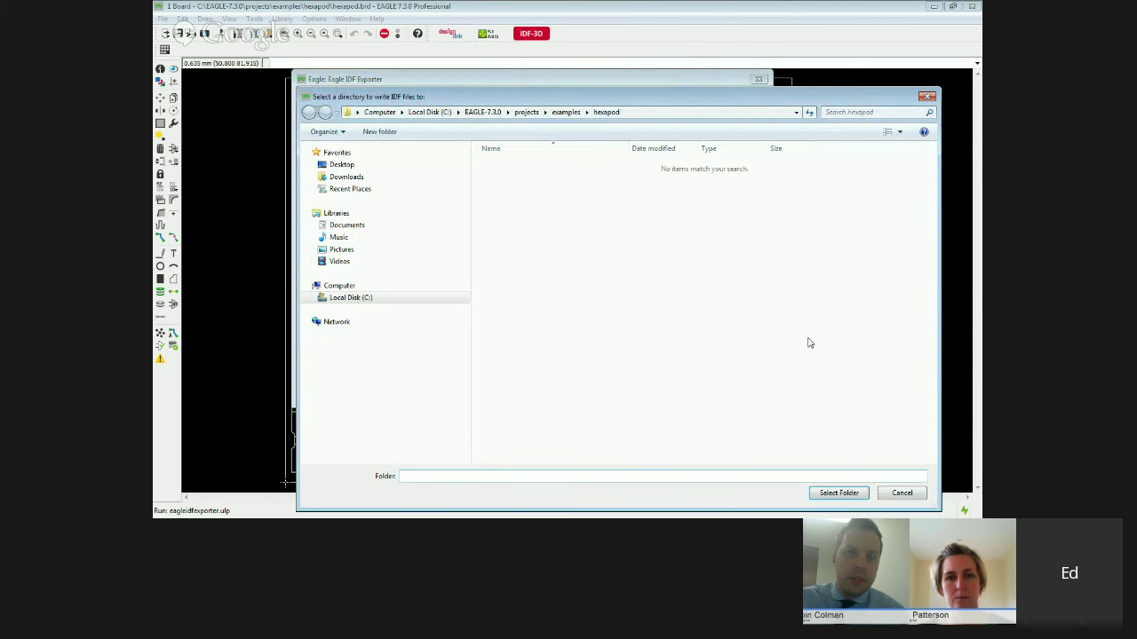
pyautogui.click(835, 495)
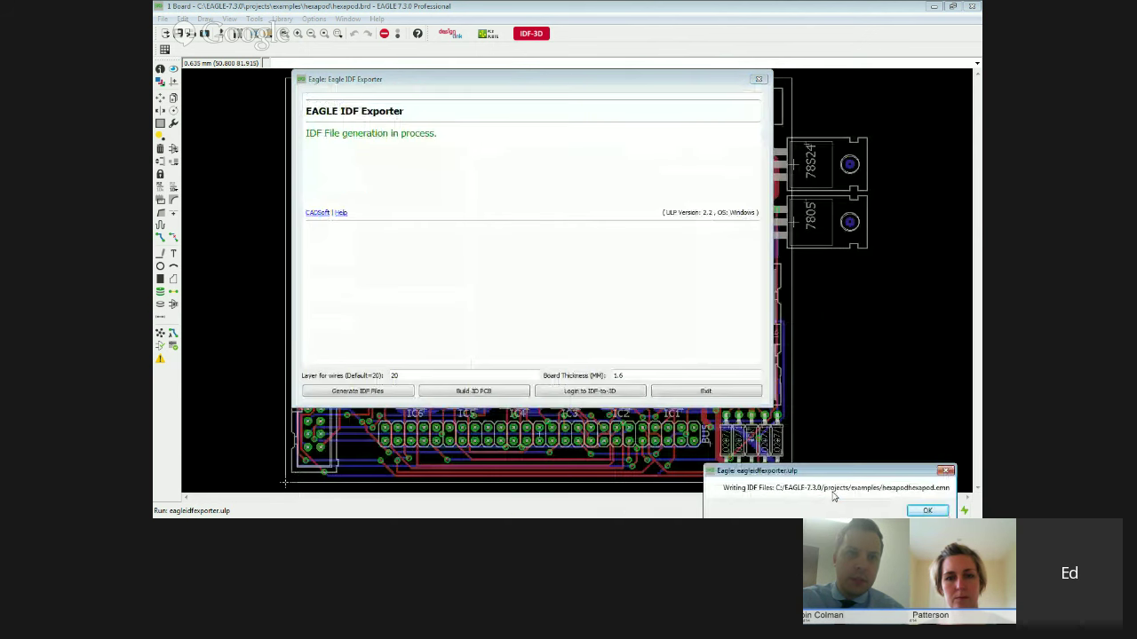
pyautogui.click(925, 512)
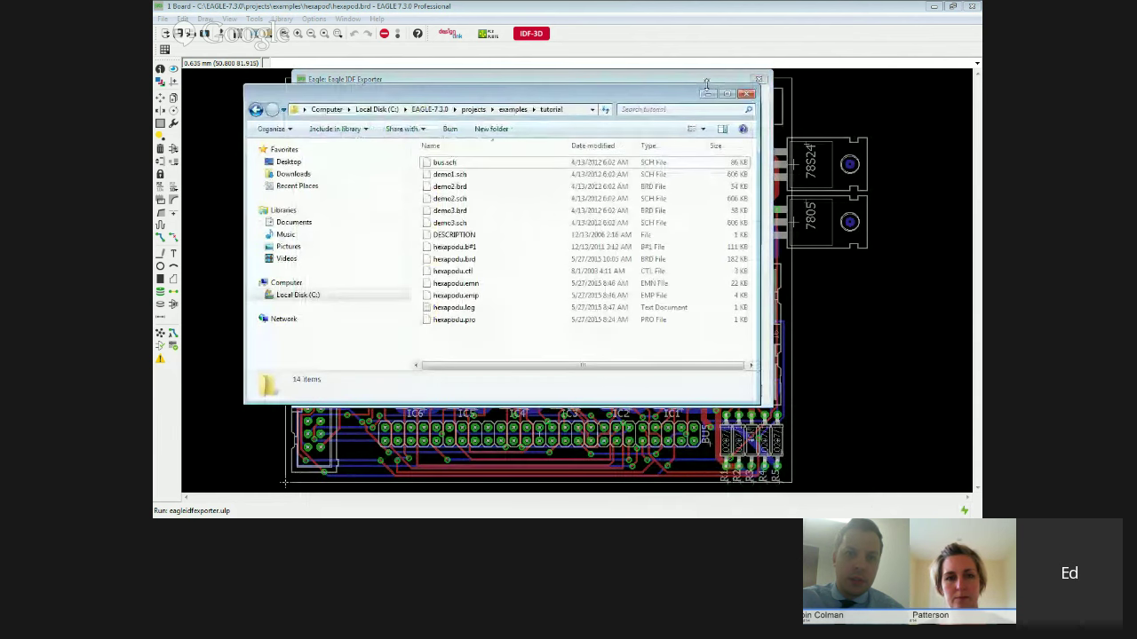
# - Move the Explorer window up and enlarge it to show the hexapodu .emn and .emp files
pyautogui.moveTo(679, 98); pyautogui.dragTo(671, 48)
pyautogui.moveTo(754, 356); pyautogui.dragTo(889, 473)
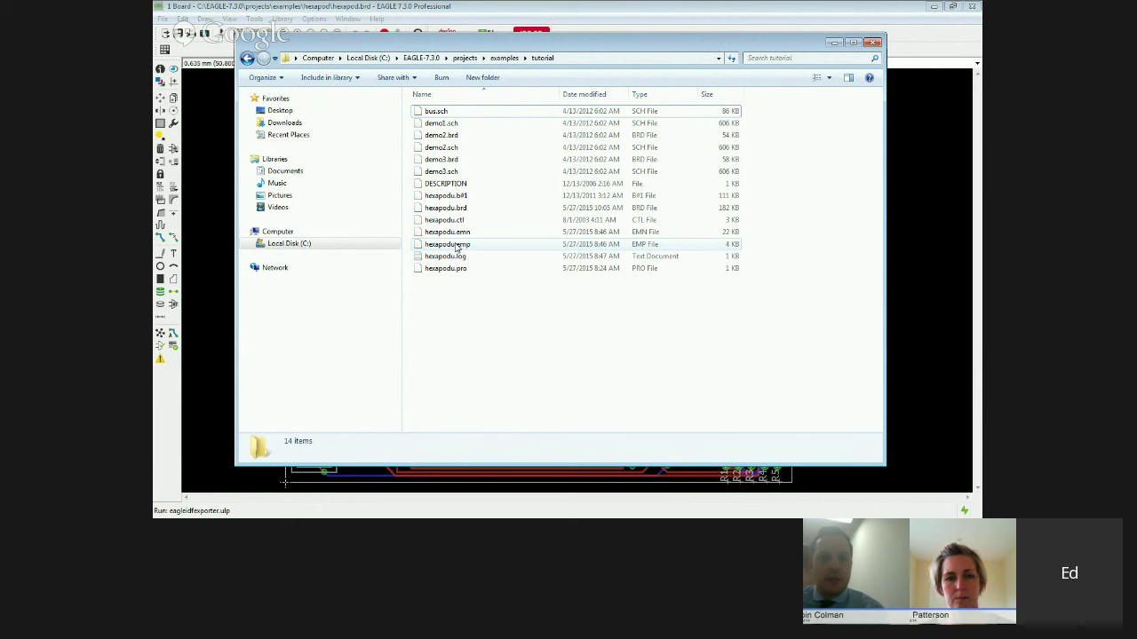
# - Generate the hexapod IDF files, dismissing the missing hexapod.emp error, and close the exporter
pyautogui.click(875, 42)
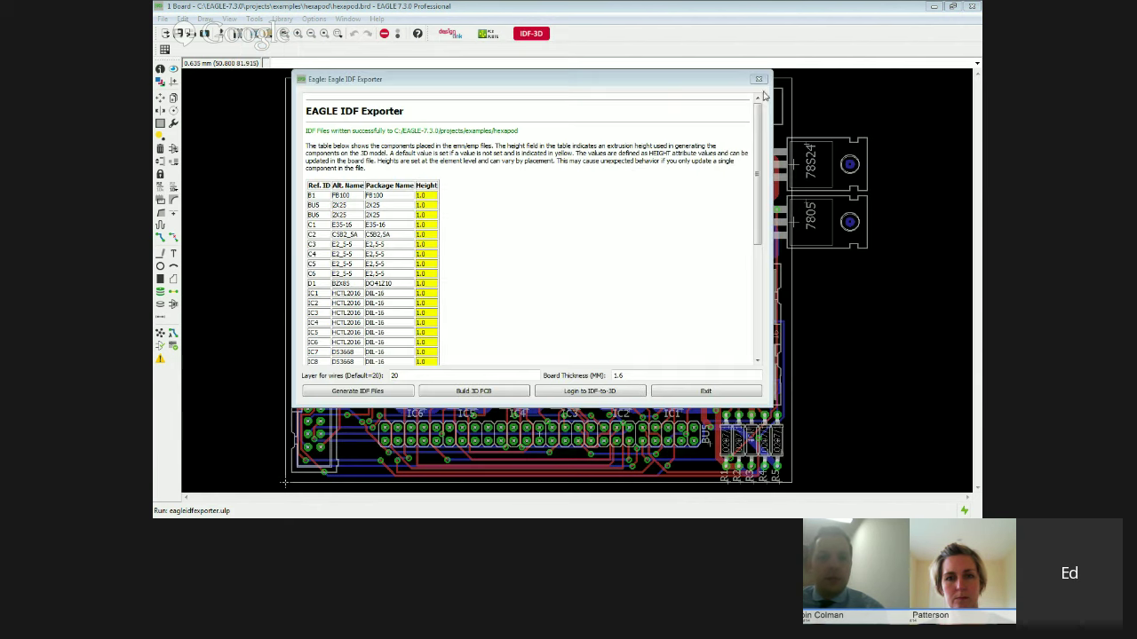
pyautogui.click(384, 394)
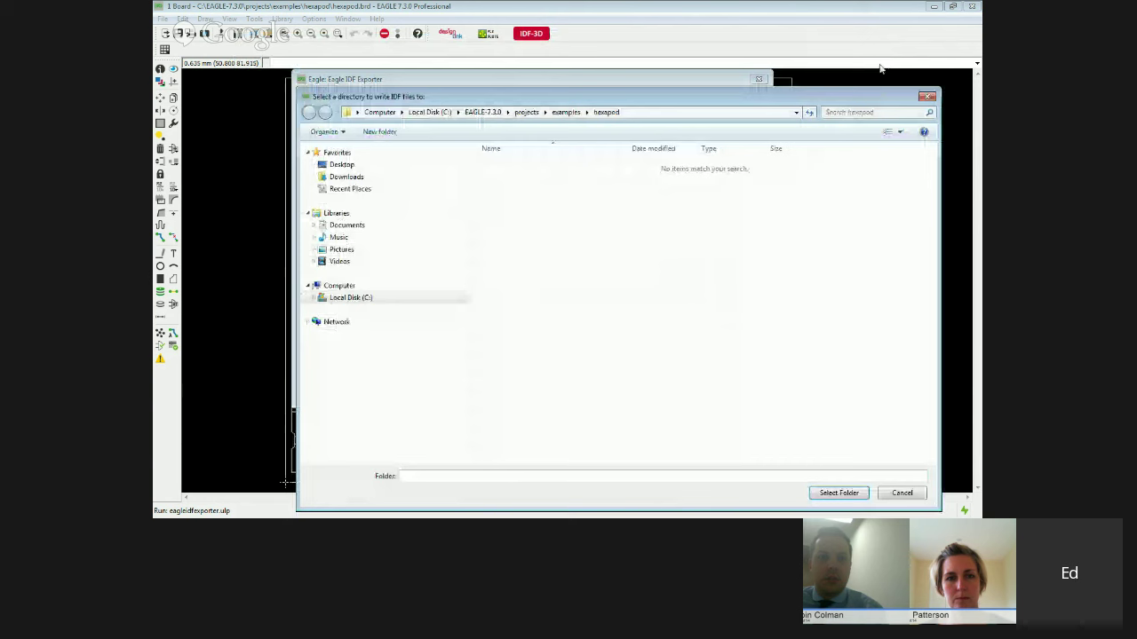
pyautogui.click(926, 97)
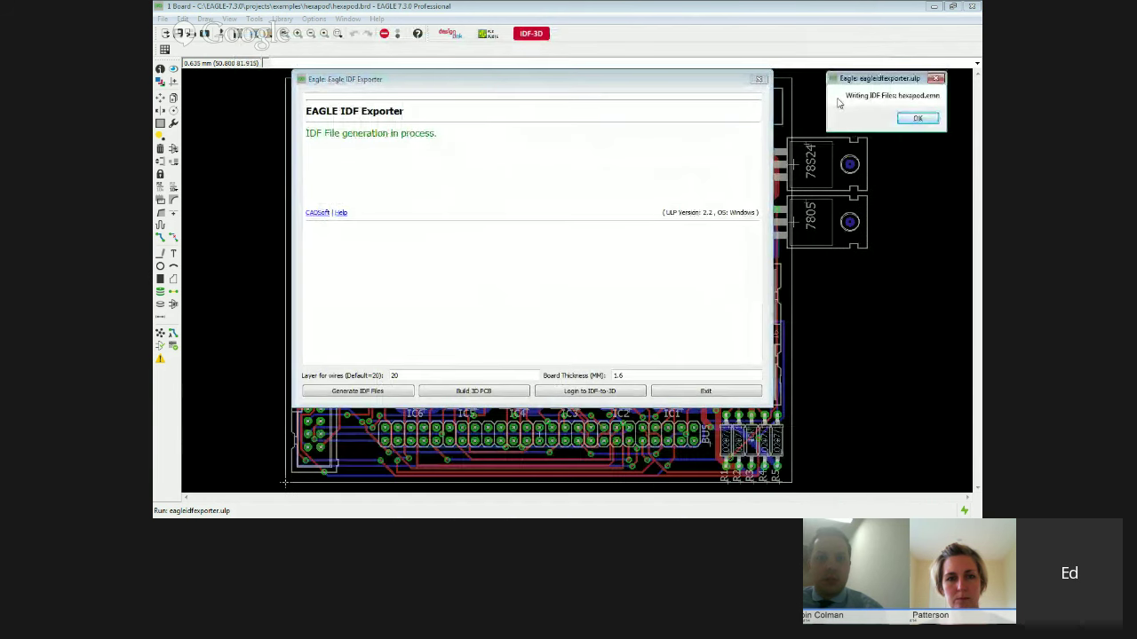
pyautogui.click(927, 120)
pyautogui.click(924, 127)
pyautogui.click(921, 127)
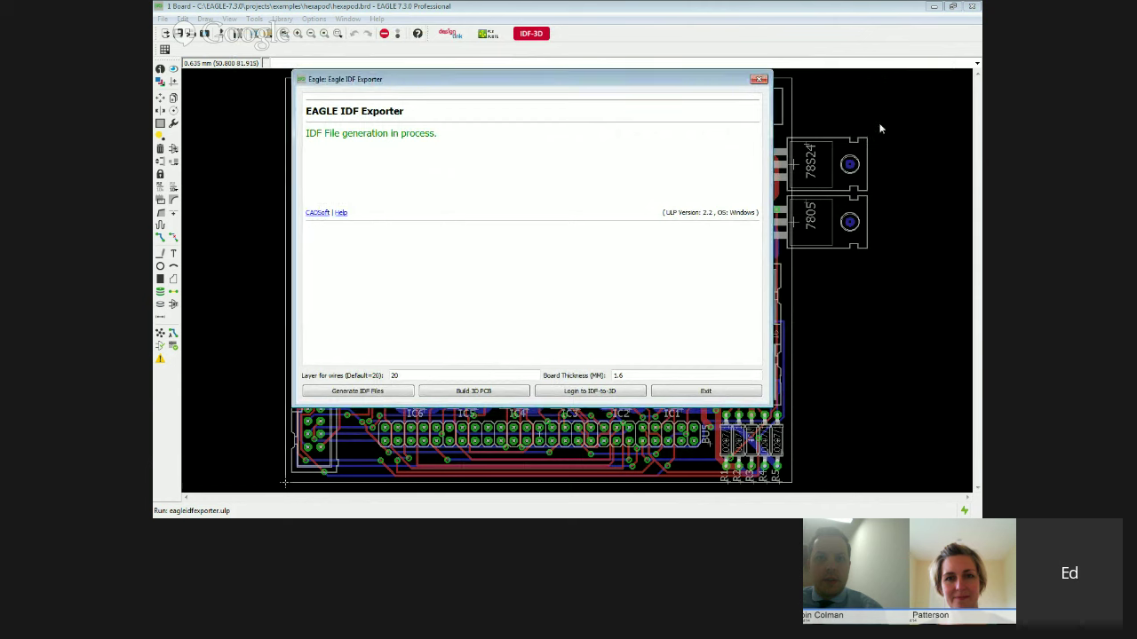
pyautogui.click(759, 80)
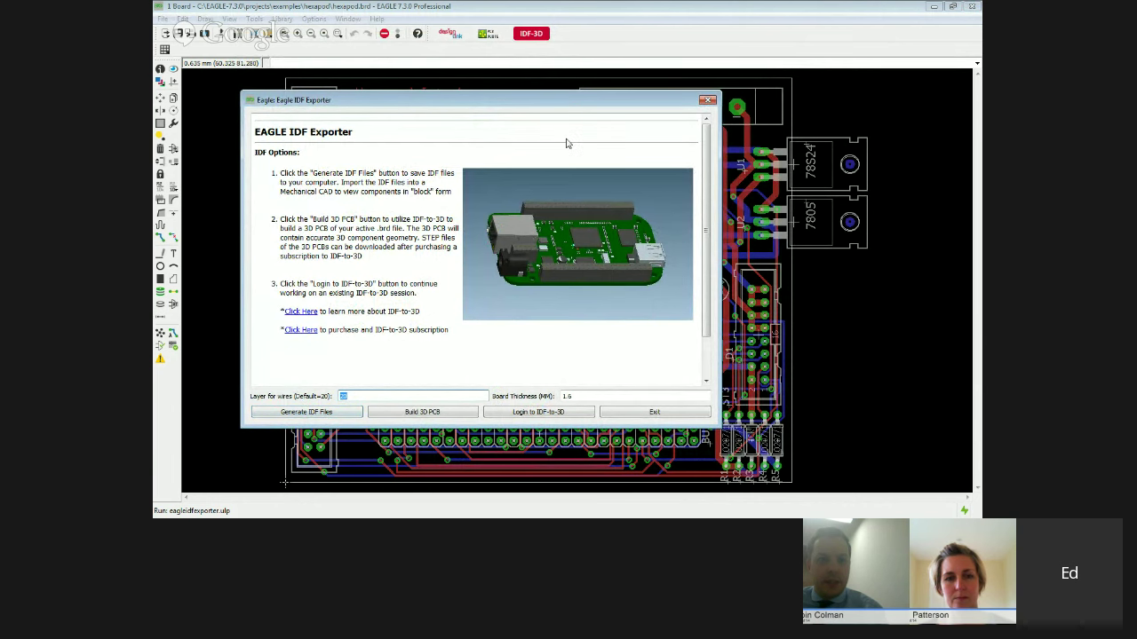
# - Send the hexapod board to Build 3D PCB and re-maximize the browser showing it
pyautogui.moveTo(549, 105); pyautogui.dragTo(593, 91)
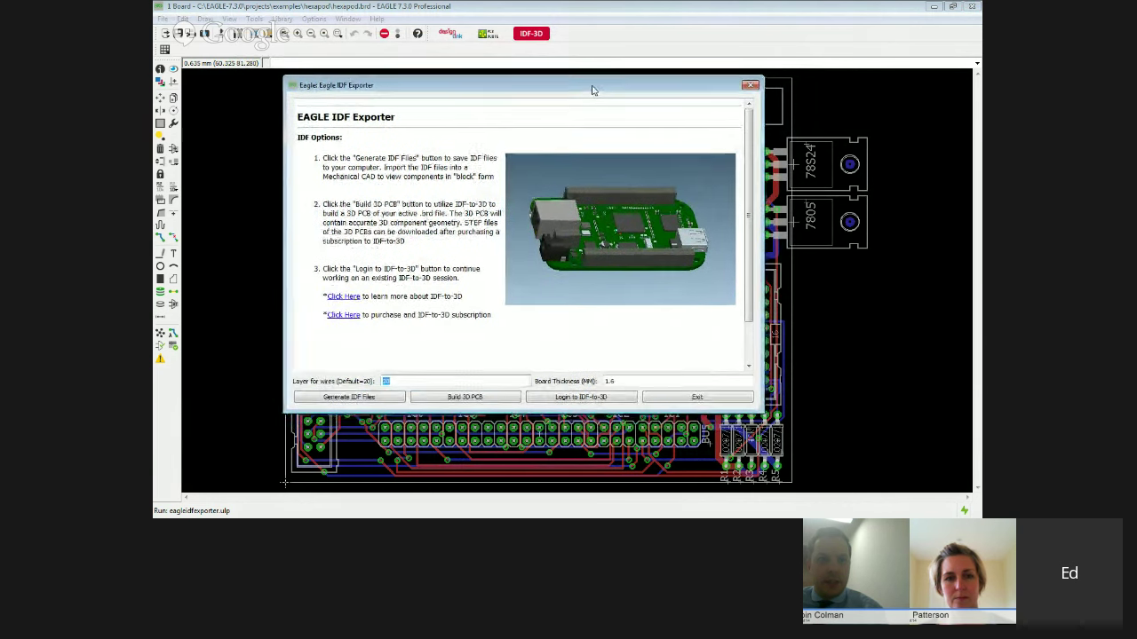
pyautogui.click(467, 399)
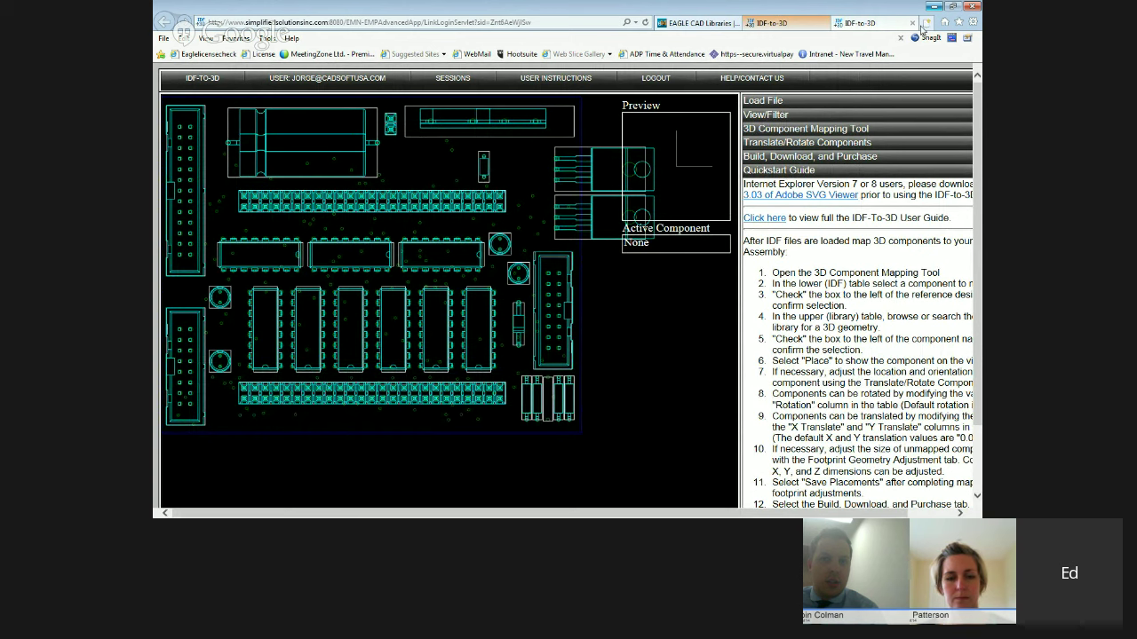
pyautogui.click(952, 6)
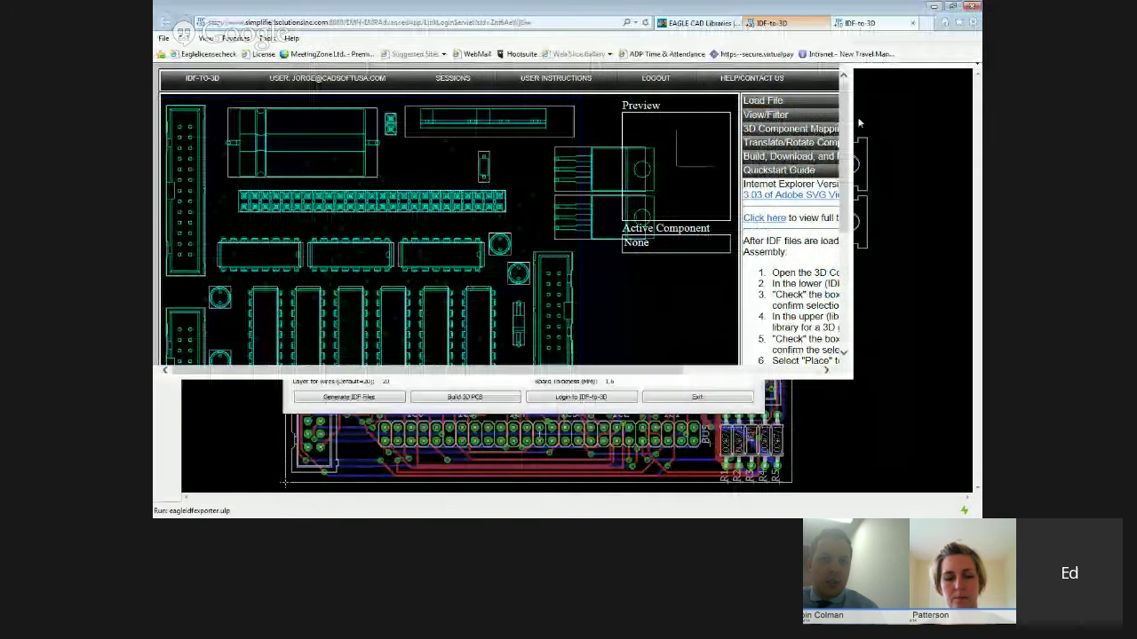
pyautogui.doubleClick(507, 5)
# - Check the loaded hexapod.emn and hexapod.emp files, then pan the PCB drawing left
pyautogui.click(784, 102)
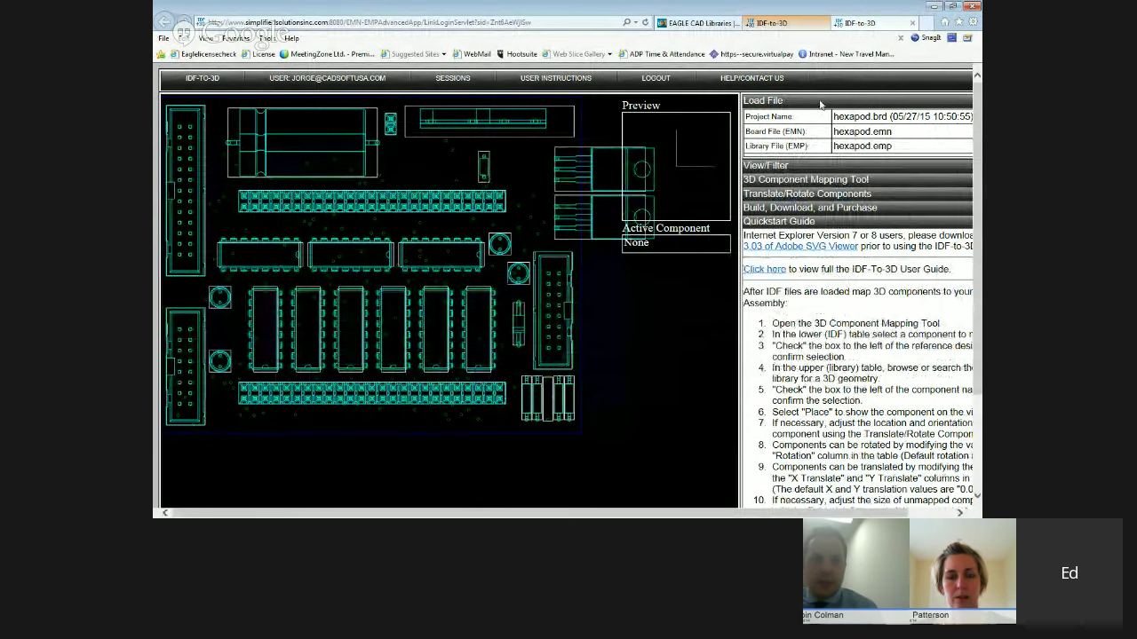
pyautogui.click(819, 103)
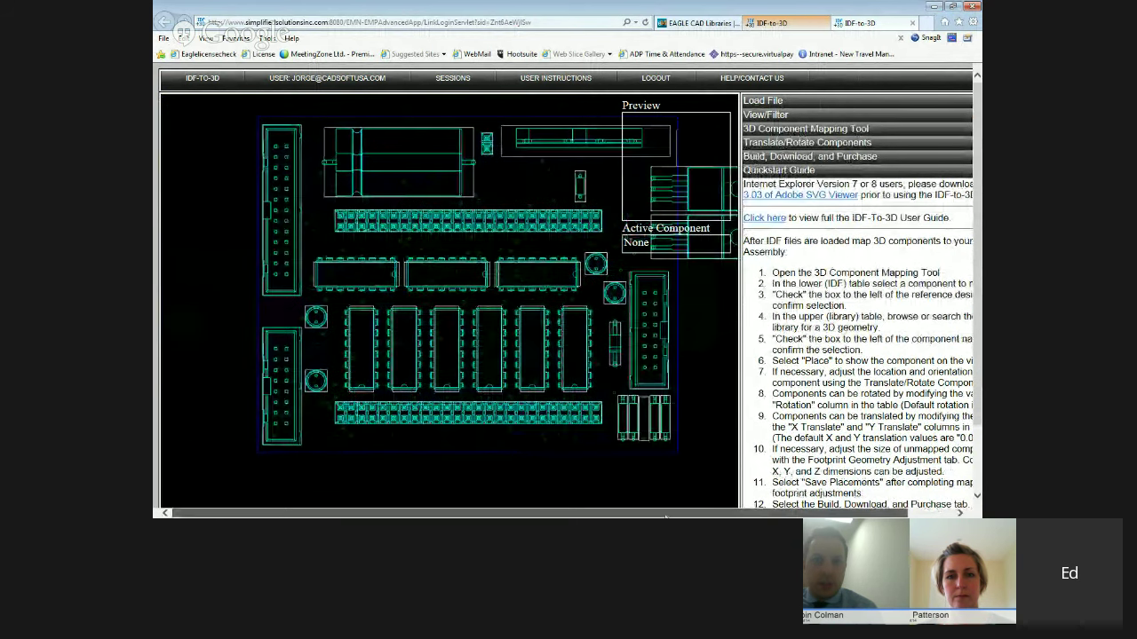
pyautogui.moveTo(665, 513); pyautogui.dragTo(711, 513)
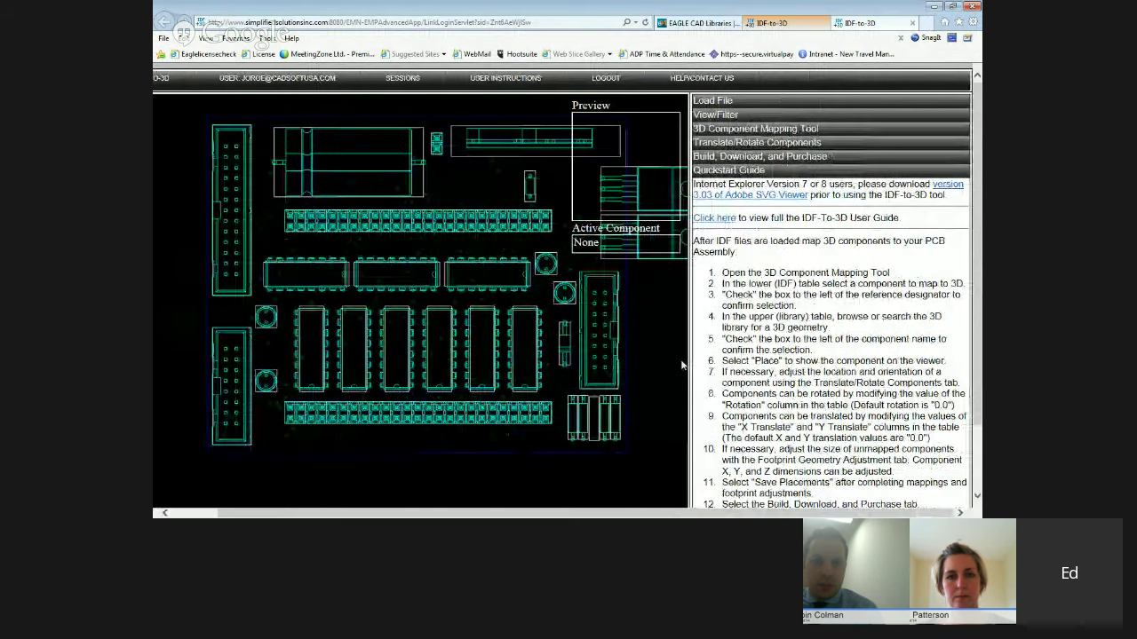
pyautogui.moveTo(682, 365); pyautogui.dragTo(622, 358)
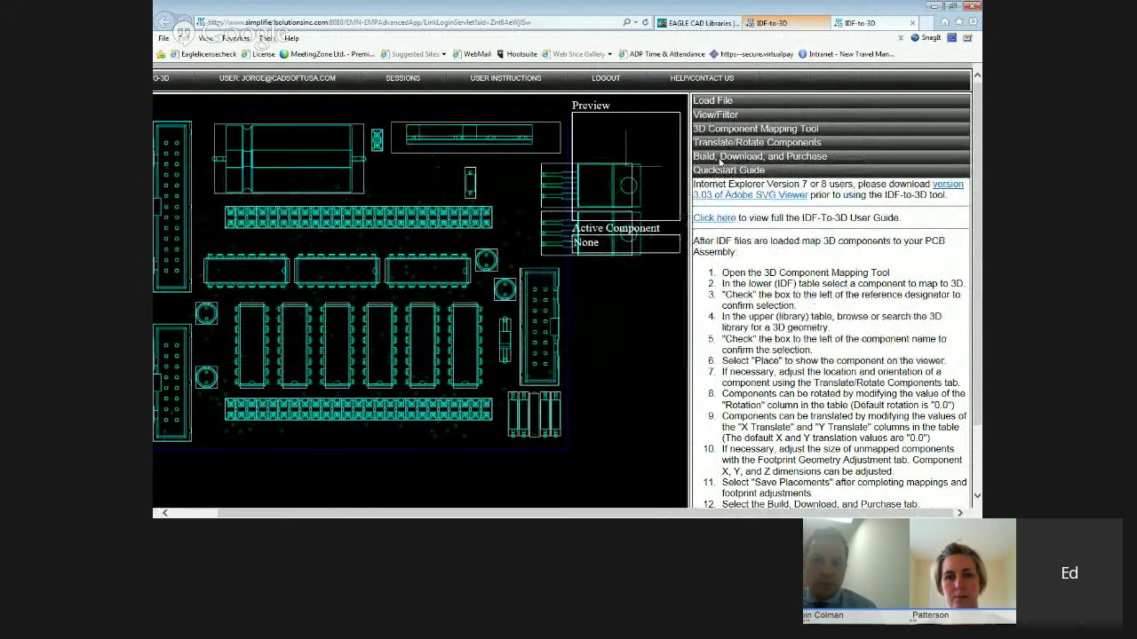
# - Inspect B1 and BU5 in the Translate/Rotate Components table, then expand 3D Component Mapping
pyautogui.click(721, 157)
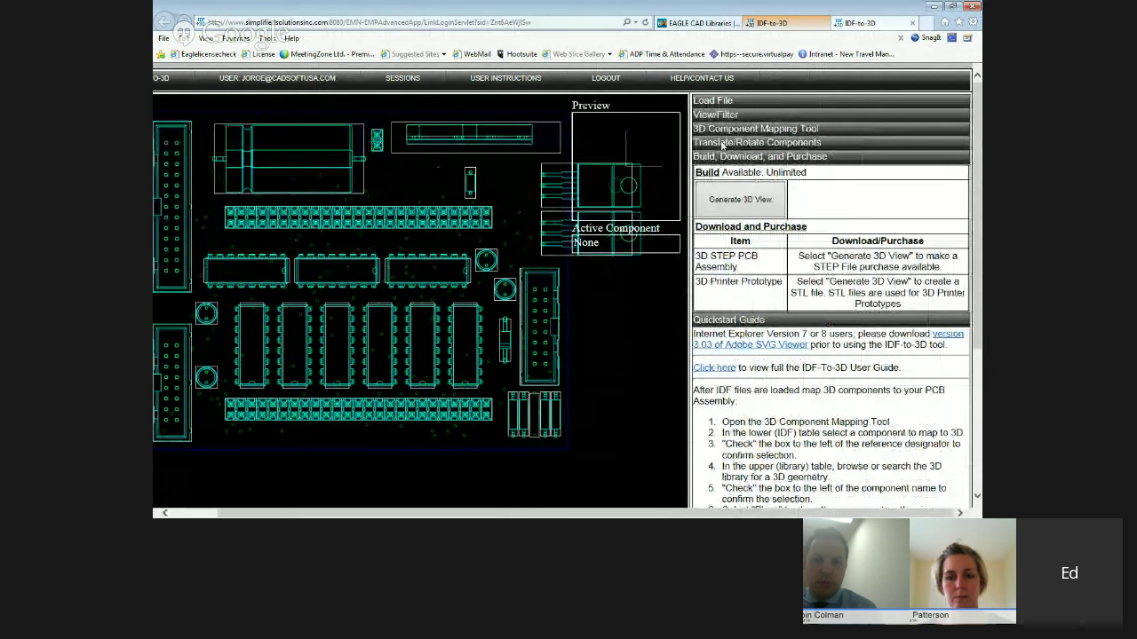
pyautogui.click(724, 145)
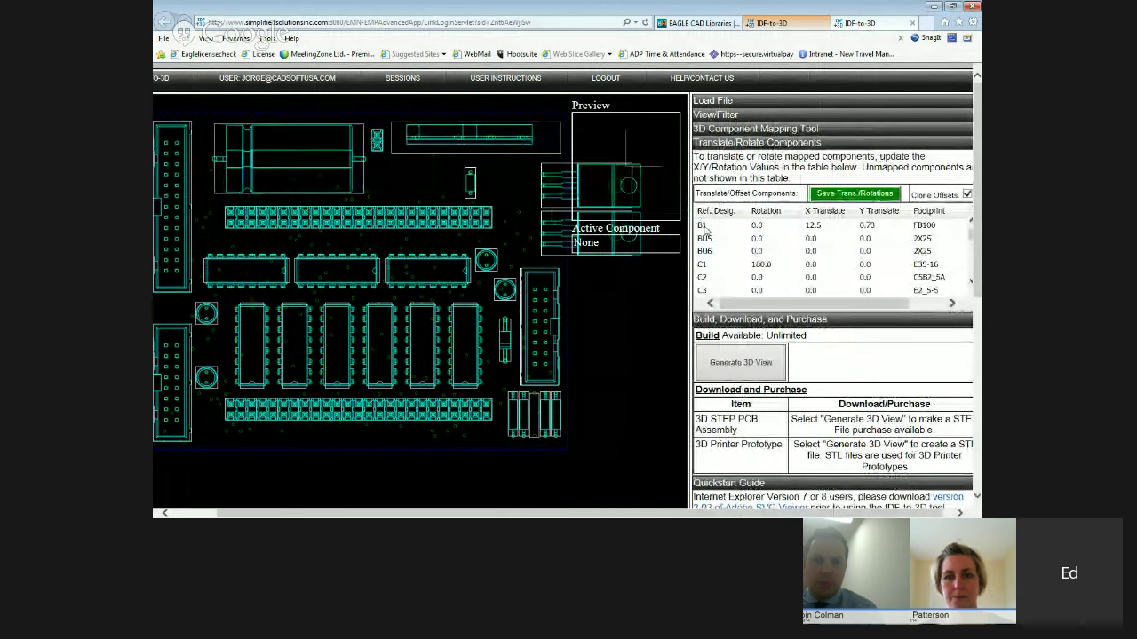
pyautogui.click(702, 227)
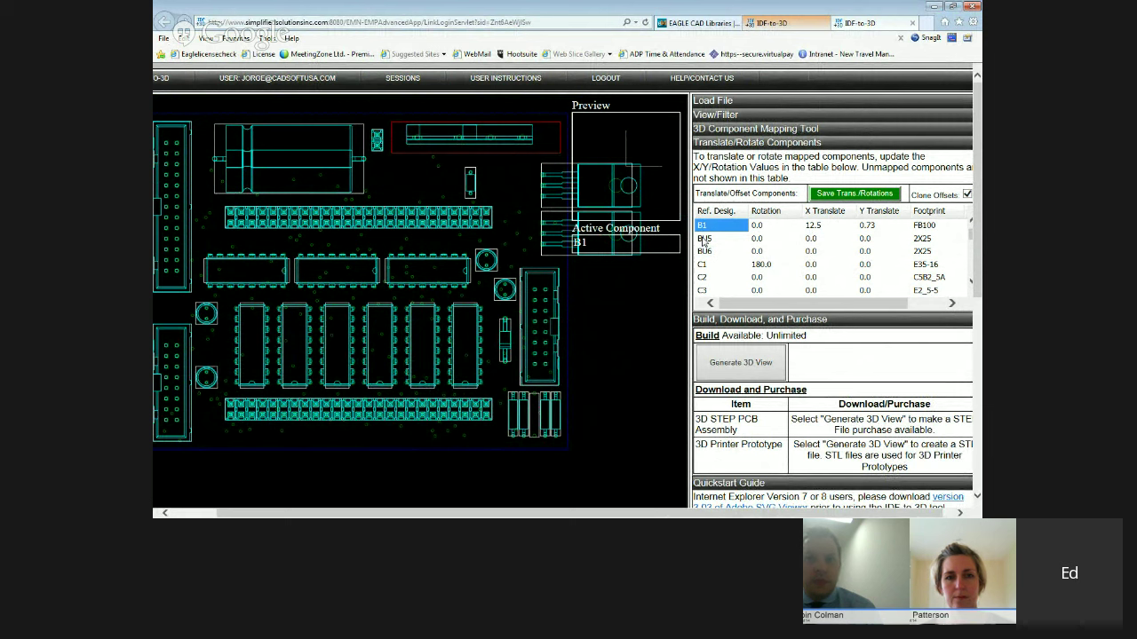
pyautogui.click(704, 239)
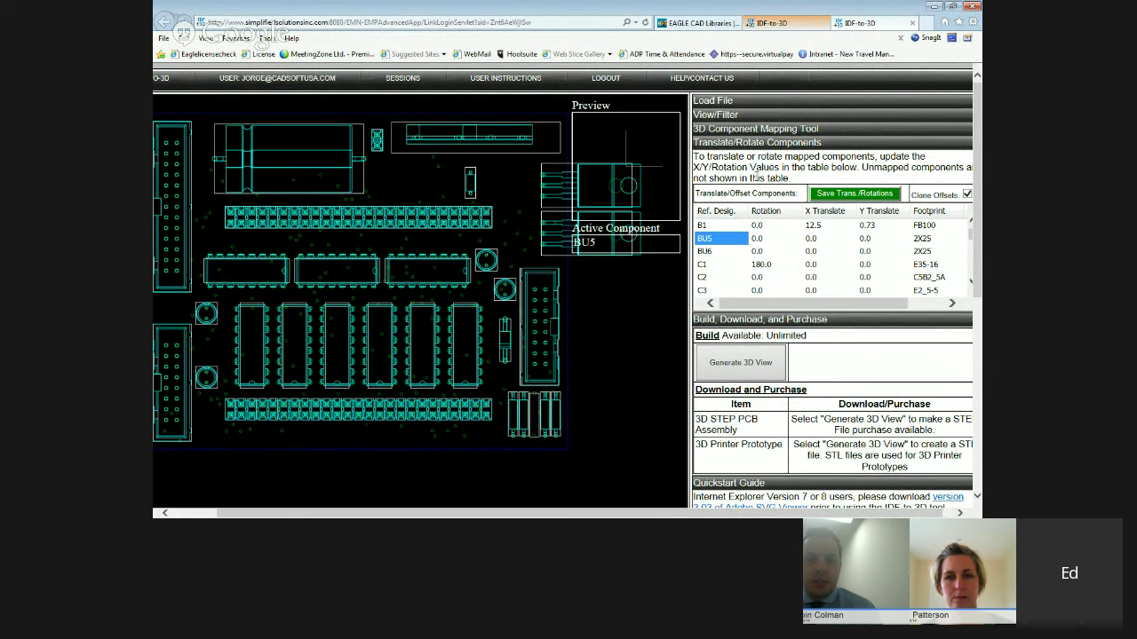
pyautogui.click(759, 129)
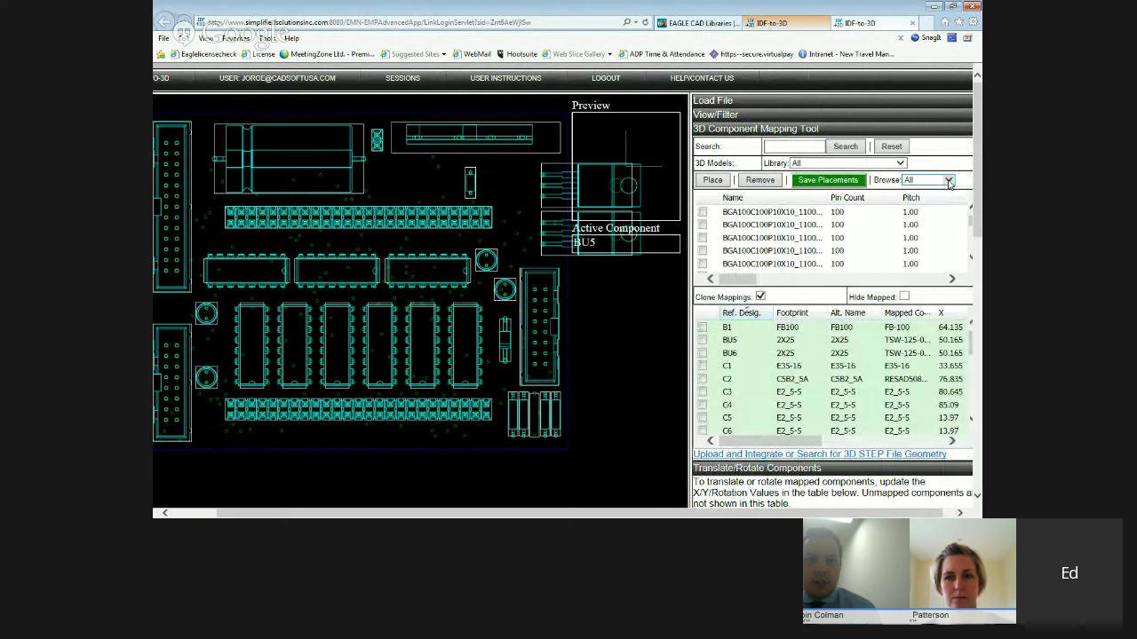
# - Check the Browse and Library filters, keeping All, and return to Translate/Rotate Components
pyautogui.click(948, 180)
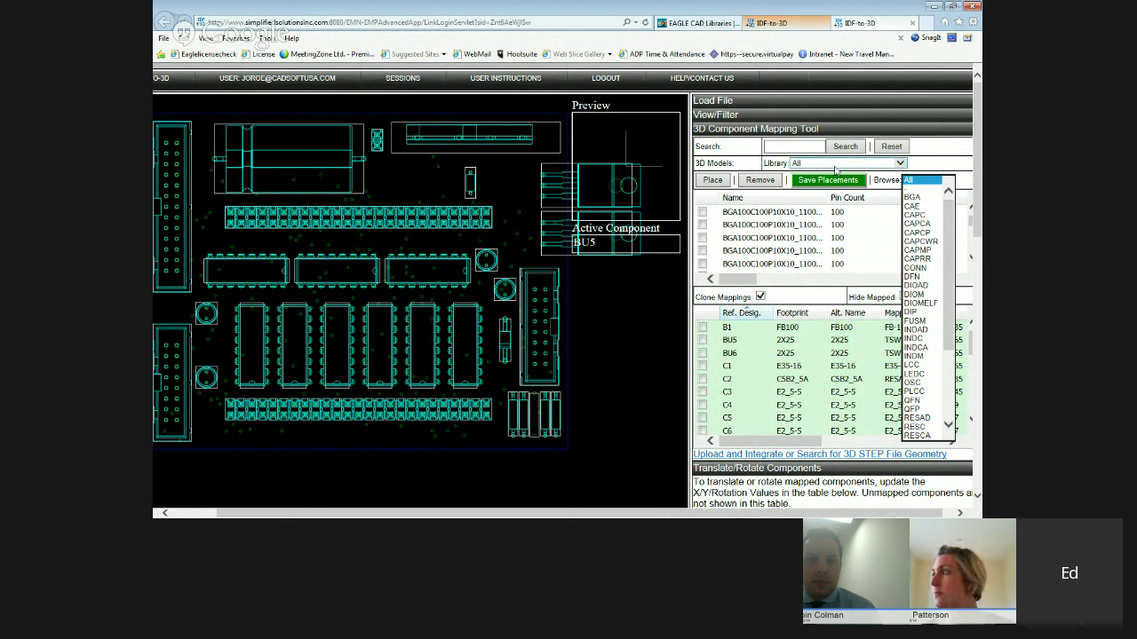
pyautogui.click(899, 165)
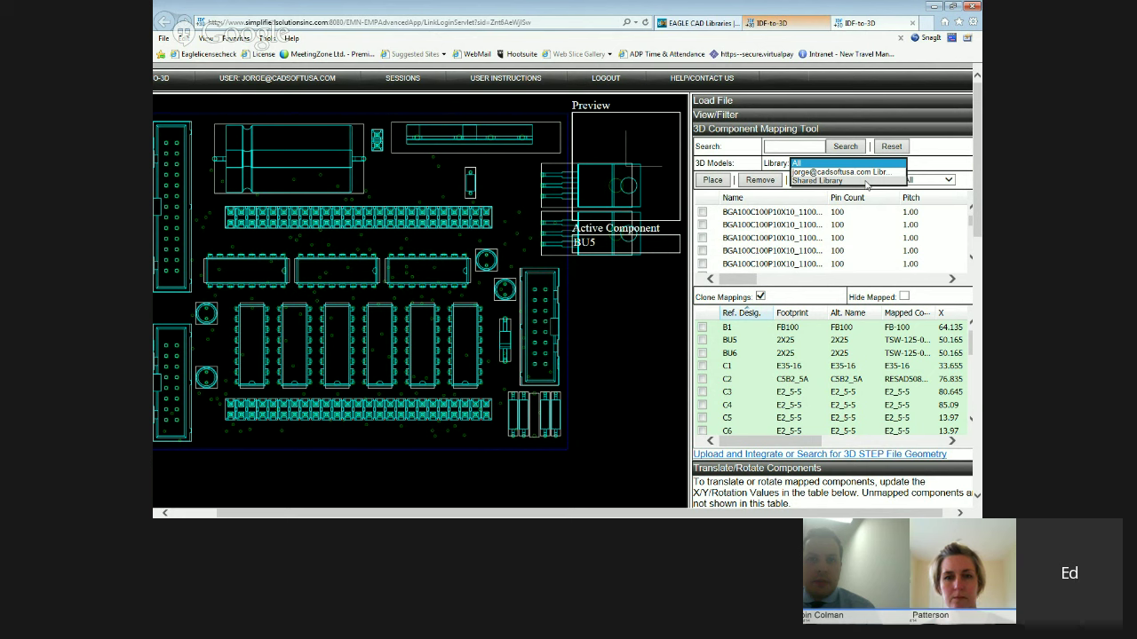
pyautogui.click(746, 153)
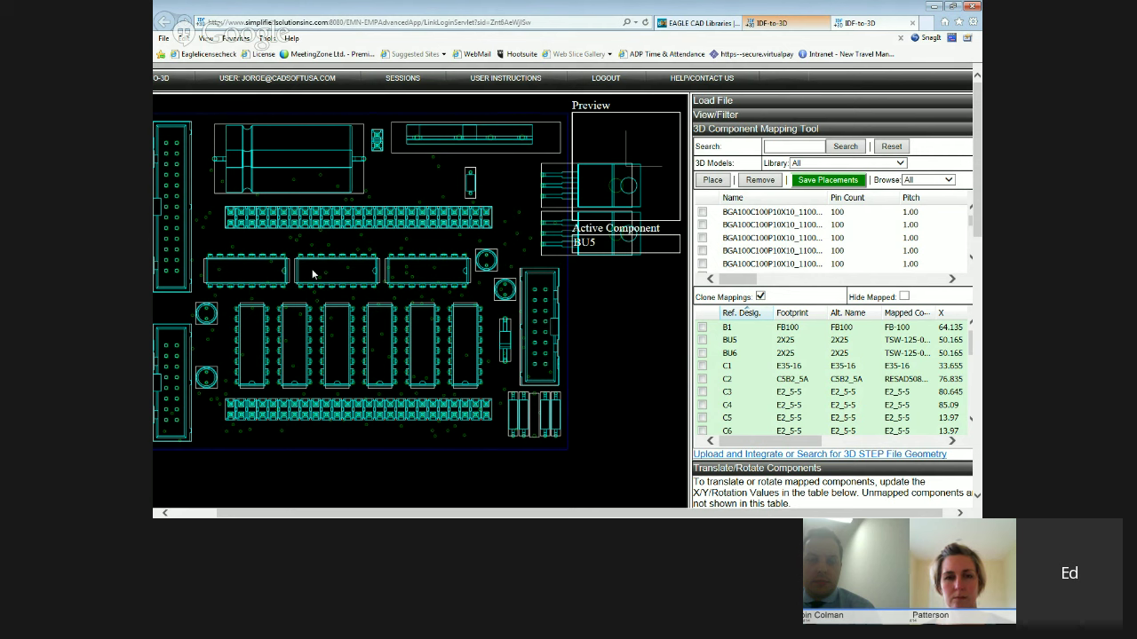
pyautogui.click(782, 131)
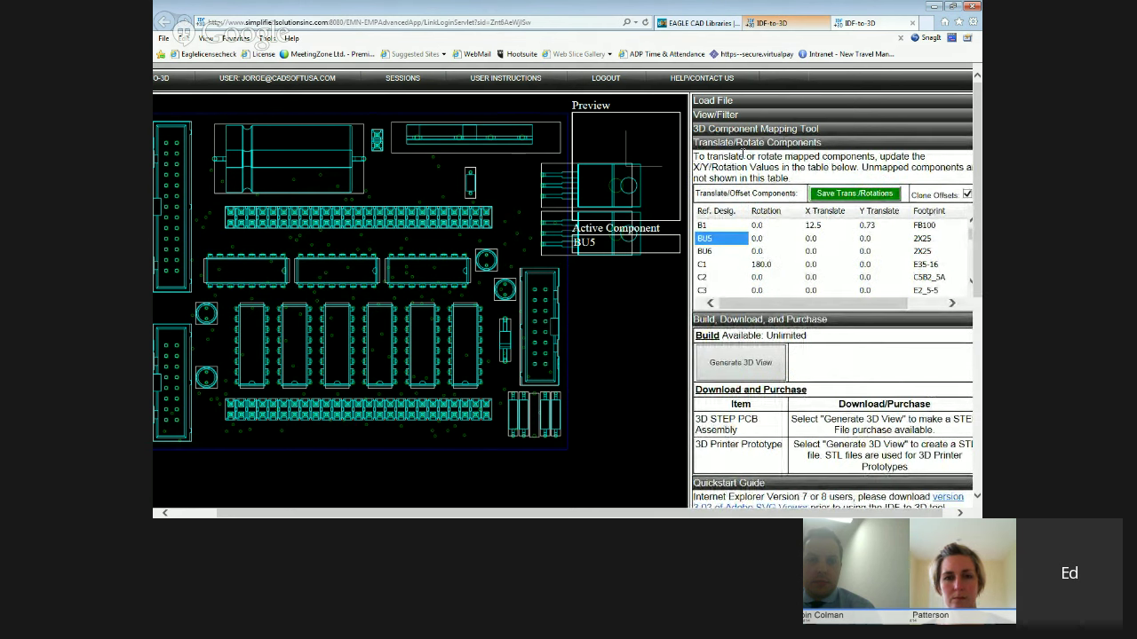
# - Collapse the Translate/Rotate table and generate the board's 3D view as a PDF
pyautogui.click(737, 144)
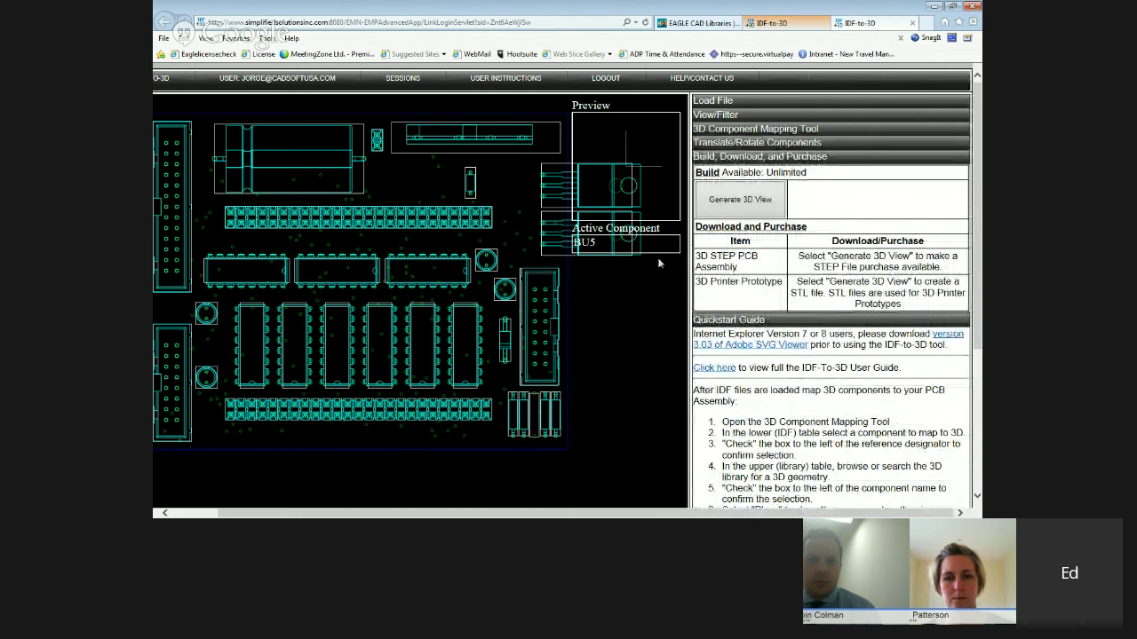
pyautogui.click(746, 210)
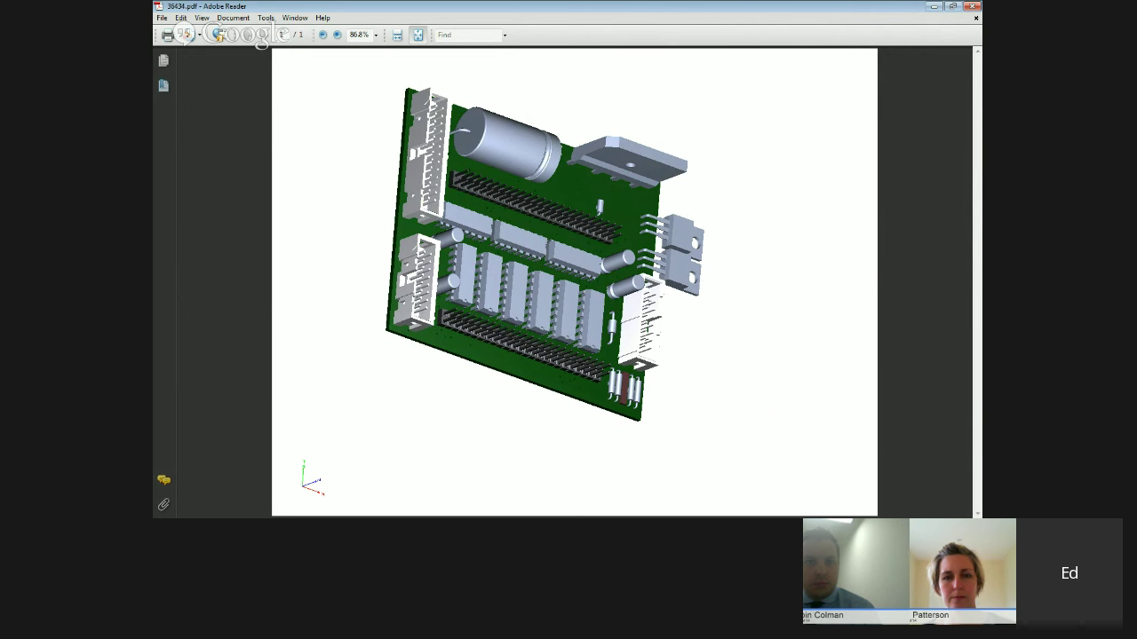
# - Rotate the 3D board model in Adobe Reader, then minimize Reader
pyautogui.moveTo(399, 371)
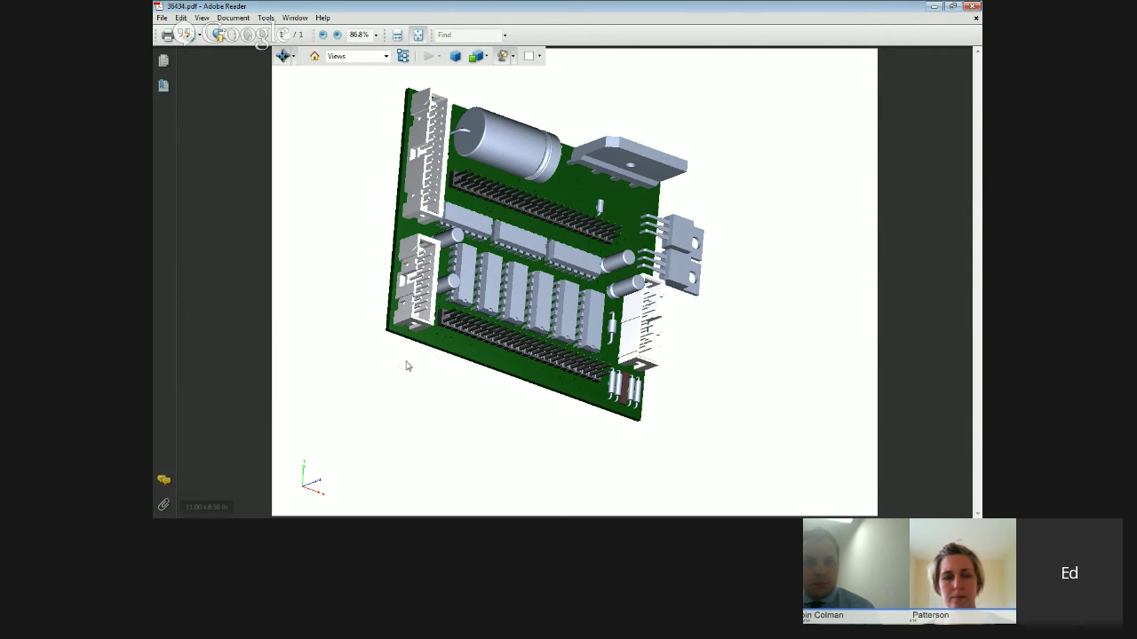
pyautogui.moveTo(399, 370); pyautogui.dragTo(627, 389)
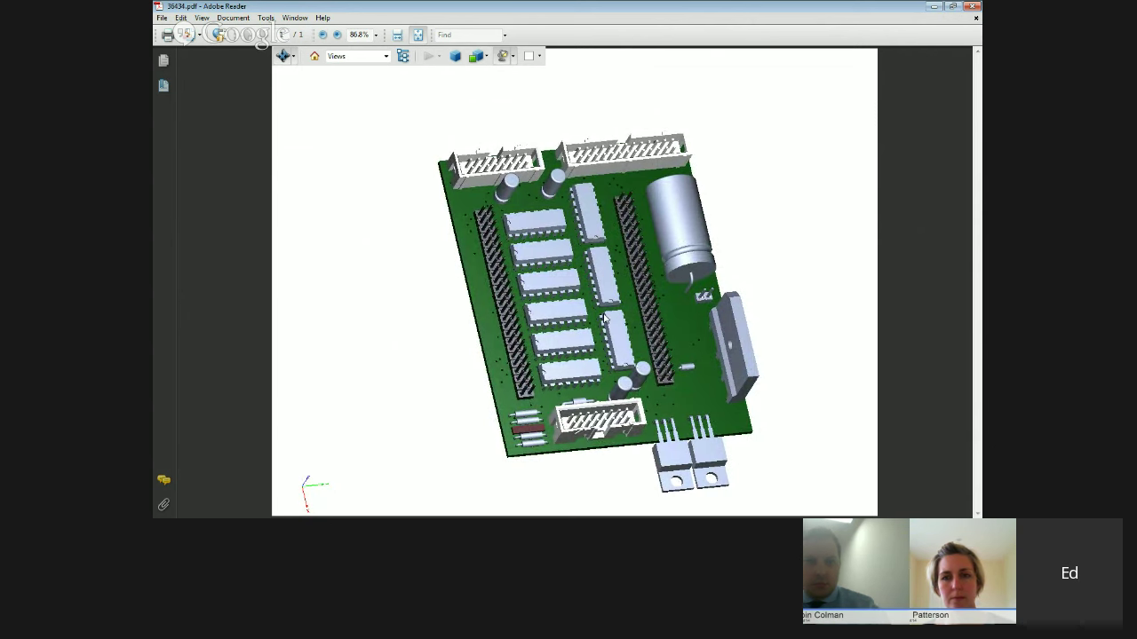
pyautogui.click(933, 6)
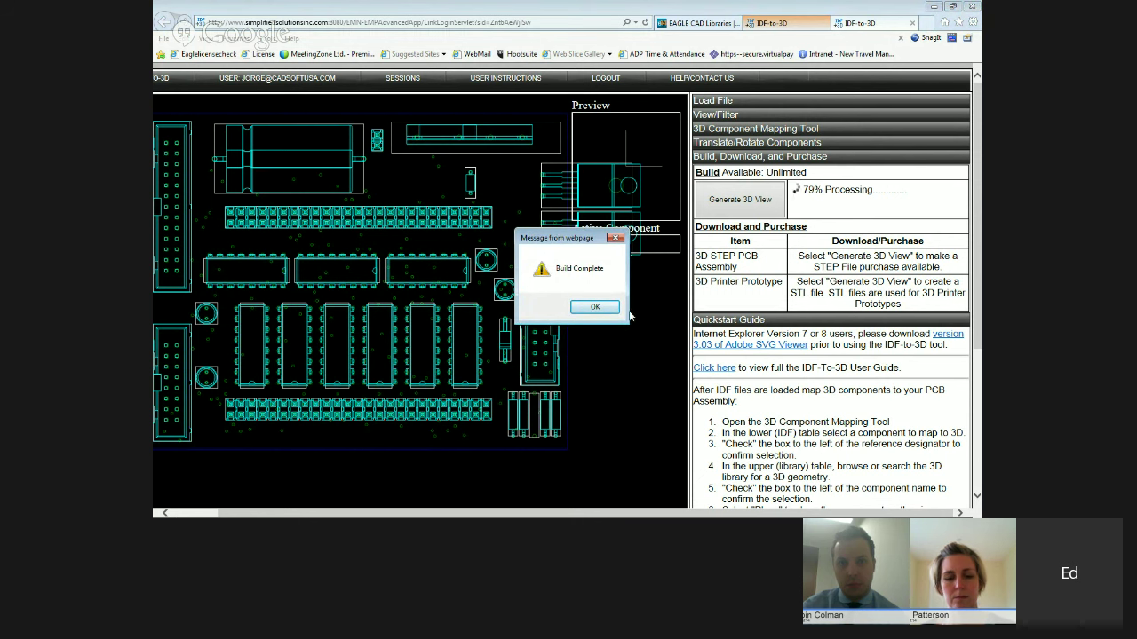
# - Acknowledge the Build Complete alert to reveal the PDF, STEP and STL links
pyautogui.click(593, 308)
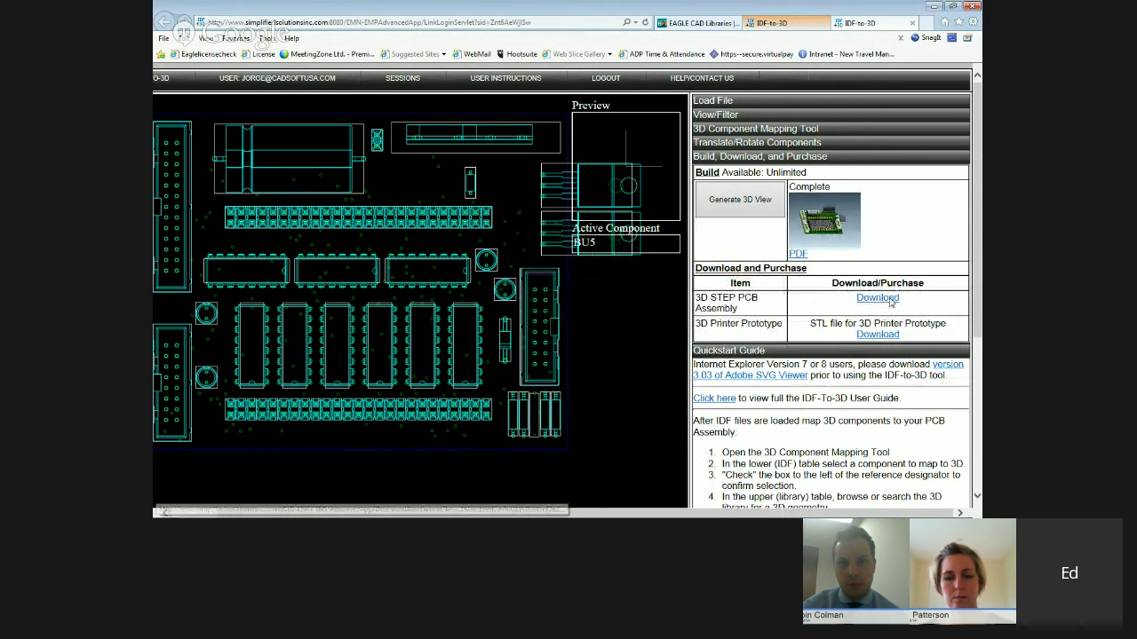